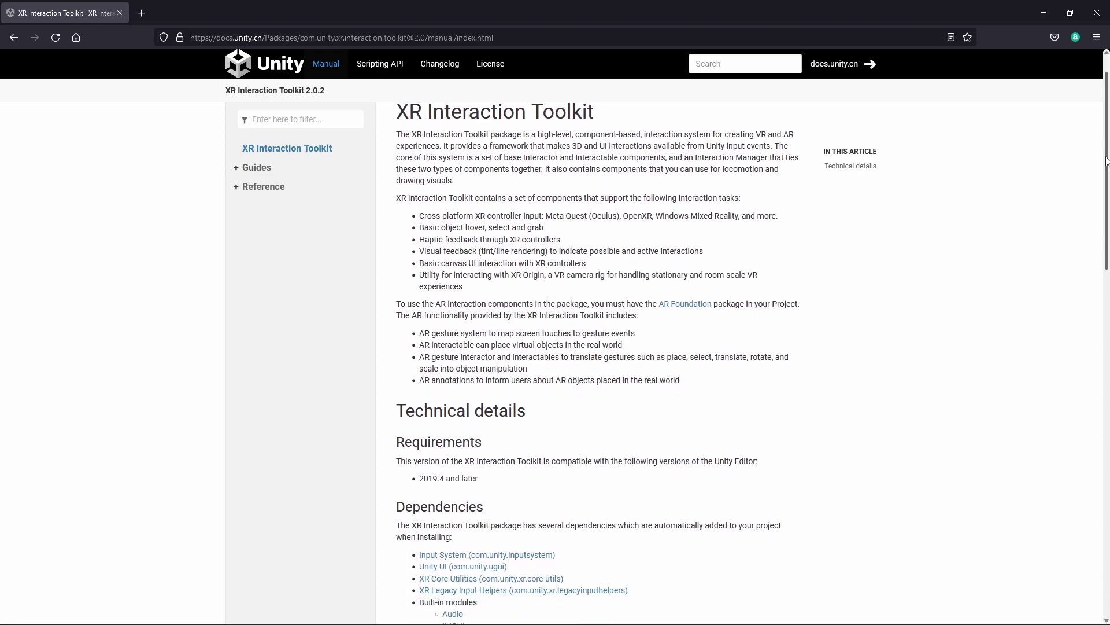
Scroll the XR Interaction Toolkit Architecture guide down to the update loop diagram.
drag(1107, 144, 1108, 513)
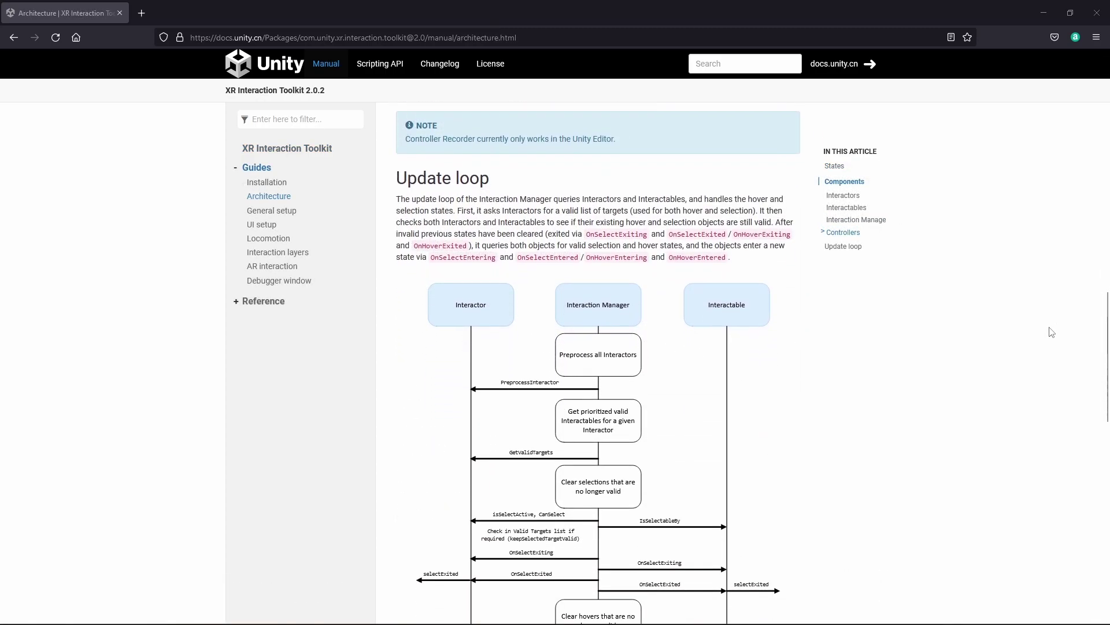
scroll(1051, 331, down, 2)
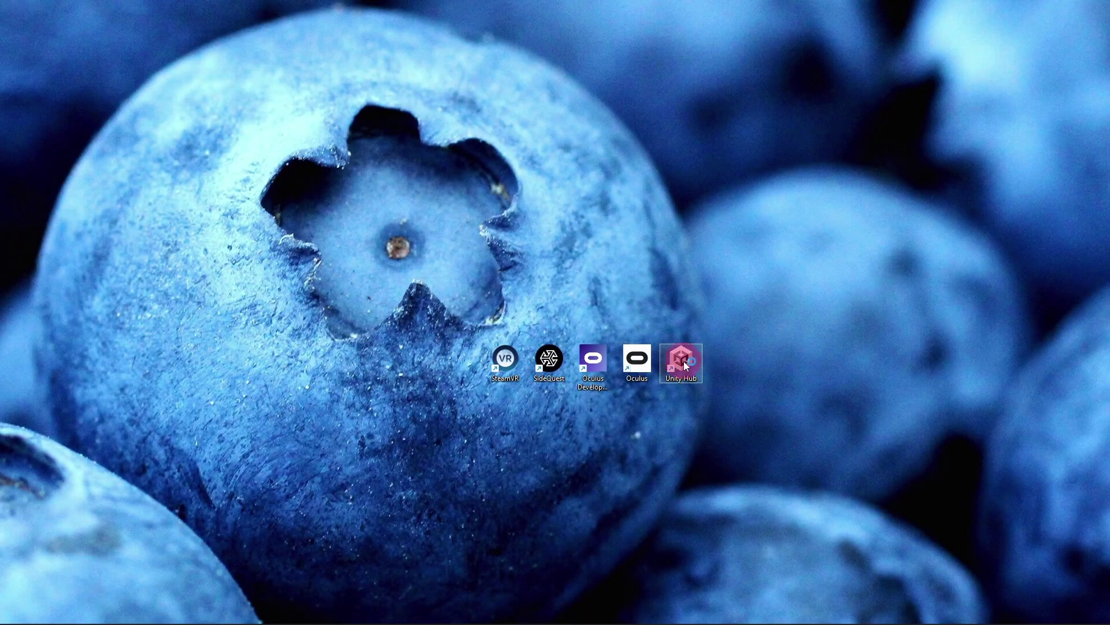
From Unity Hub, create a new project from the 3D (URP) template named 'XRI'.
double_click(683, 361)
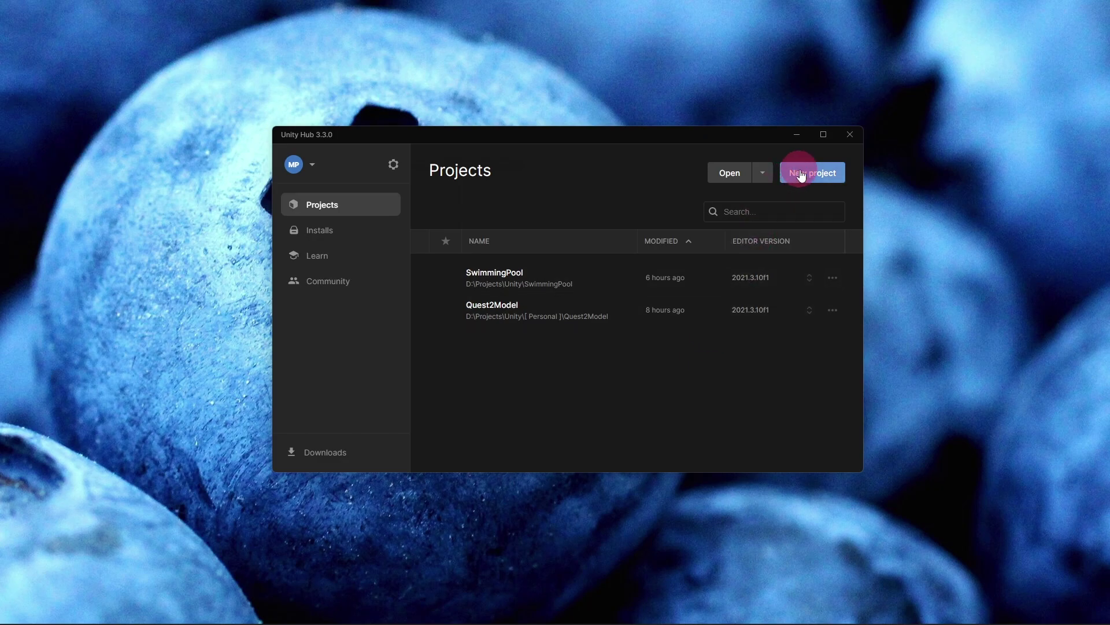
click(801, 174)
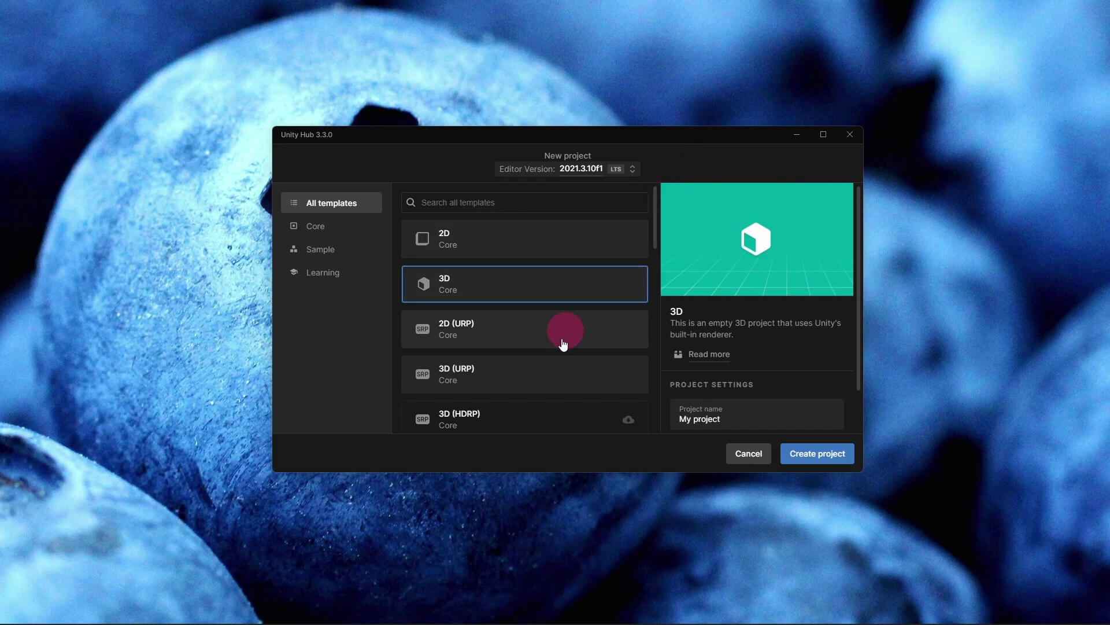
click(541, 376)
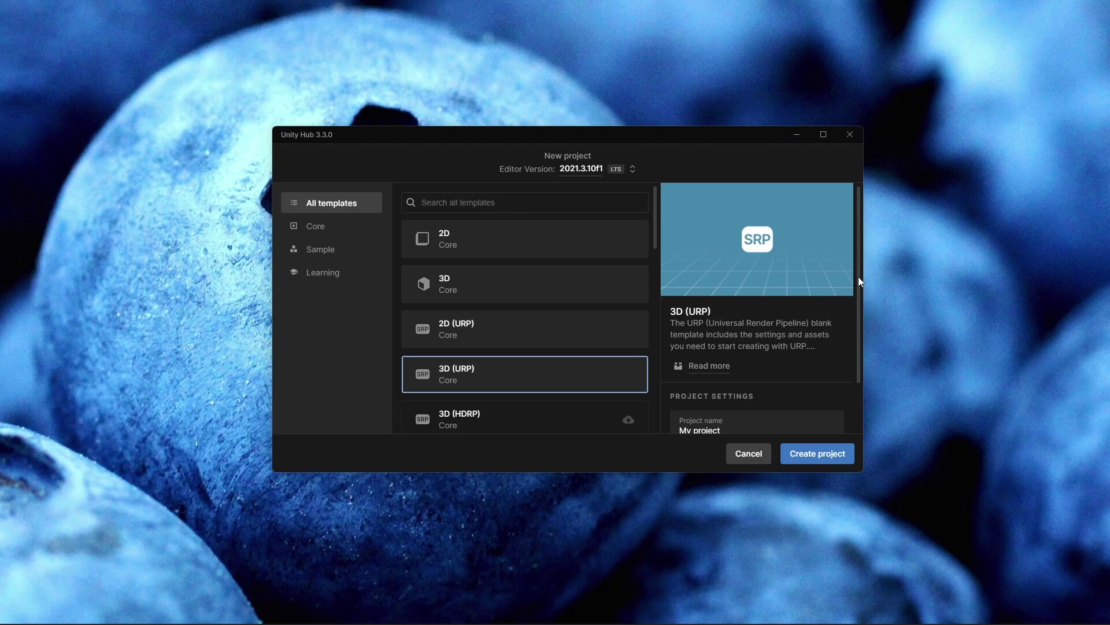
scroll(858, 277, down, 1)
click(813, 376)
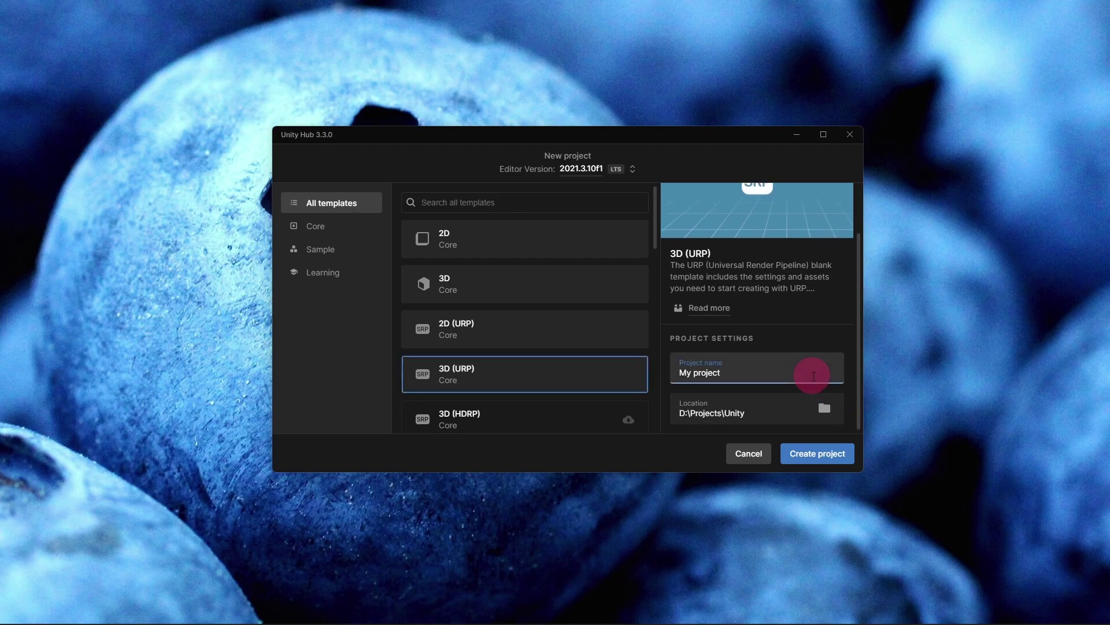
key(BackSpace)
key(BackSpace)
key(BackSpace)
key(BackSpace)
key(BackSpace)
key(BackSpace)
key(BackSpace)
key(BackSpace)
key(BackSpace)
key(BackSpace)
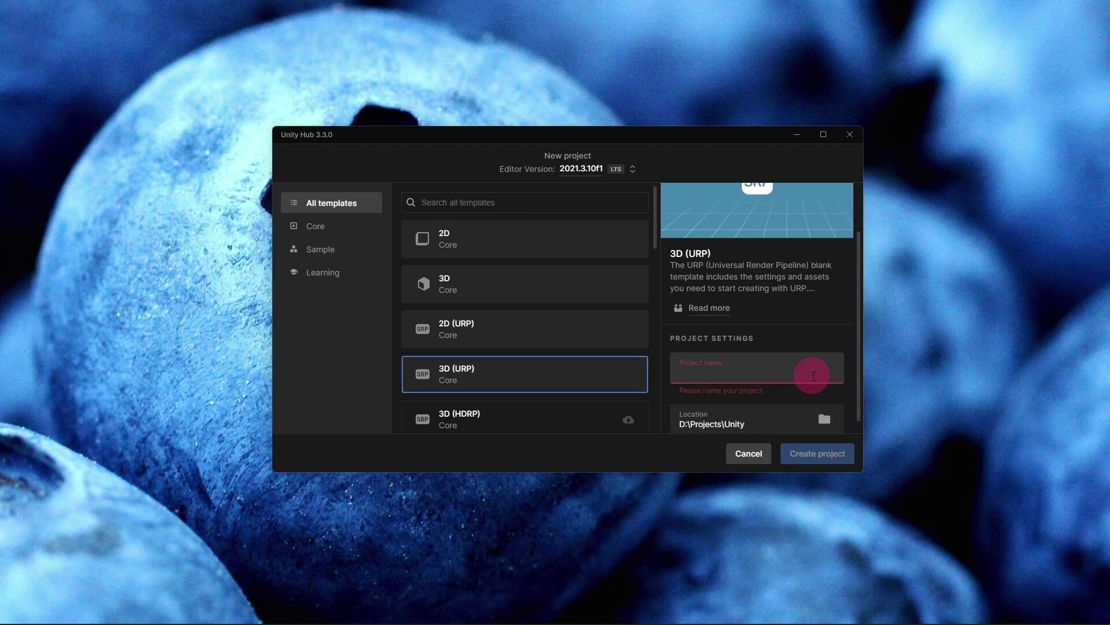
text(XRI)
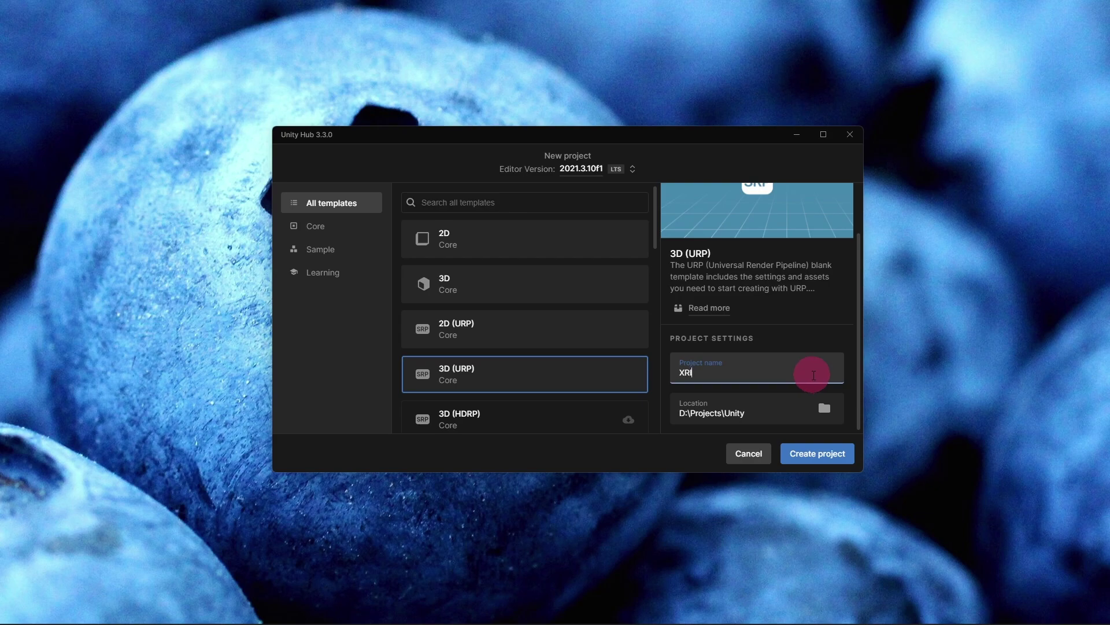
click(818, 453)
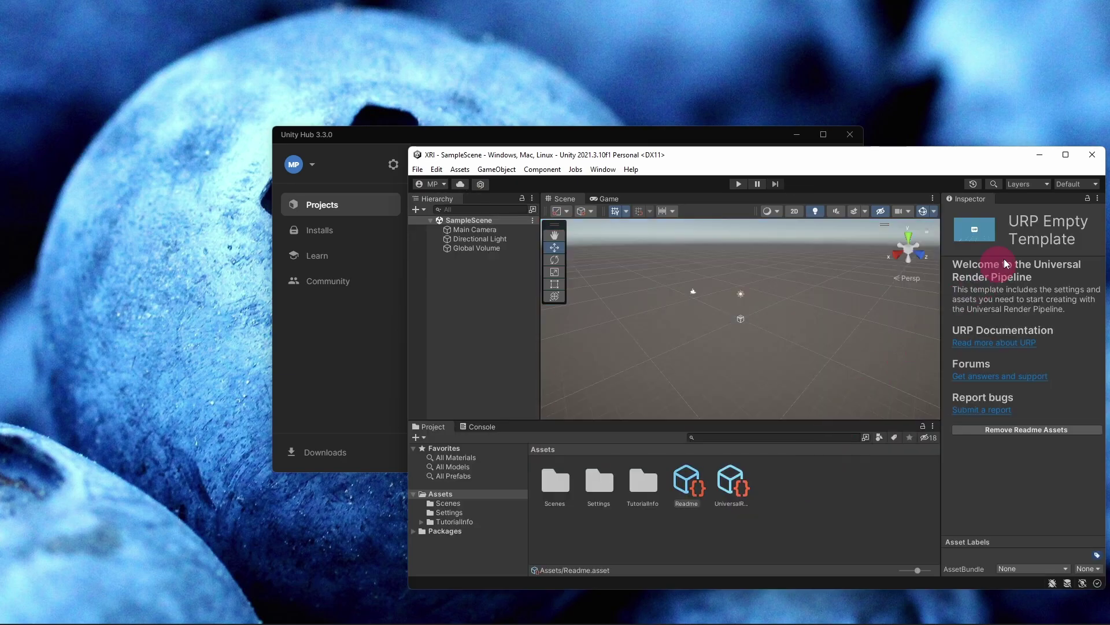
Switch the build platform to Android with ASTC texture compression and Oculus Quest 2 as run device.
click(1067, 155)
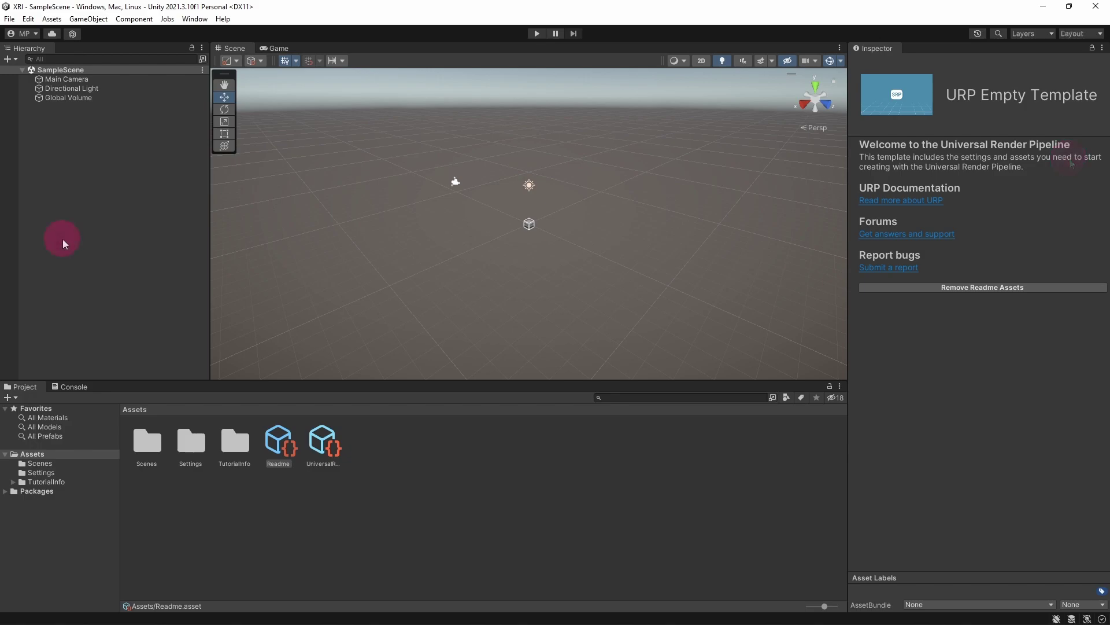
click(12, 19)
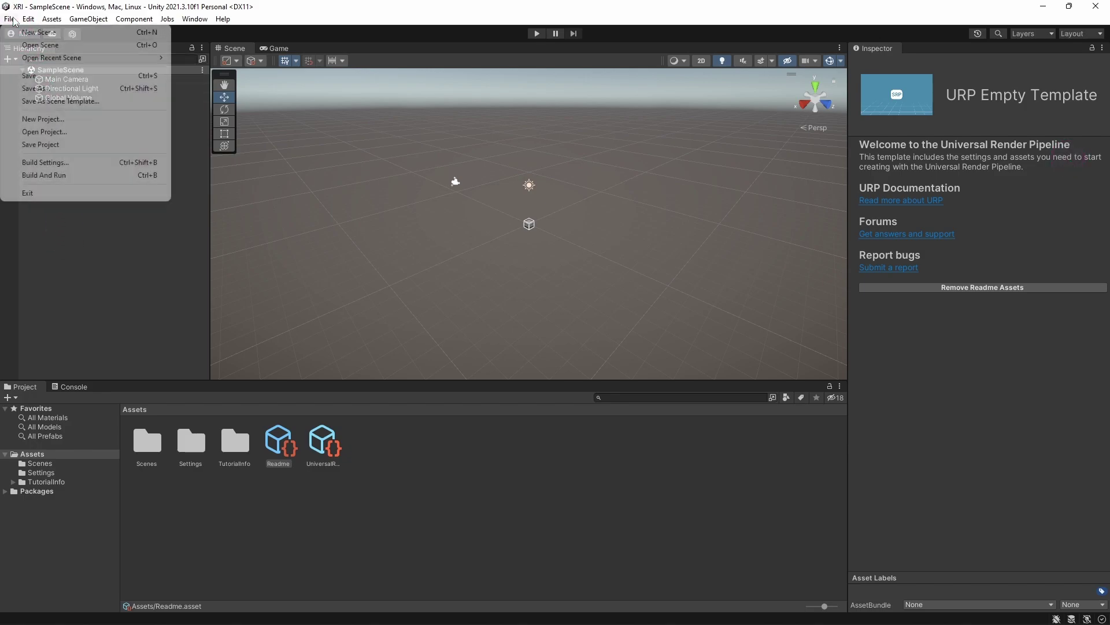
click(47, 162)
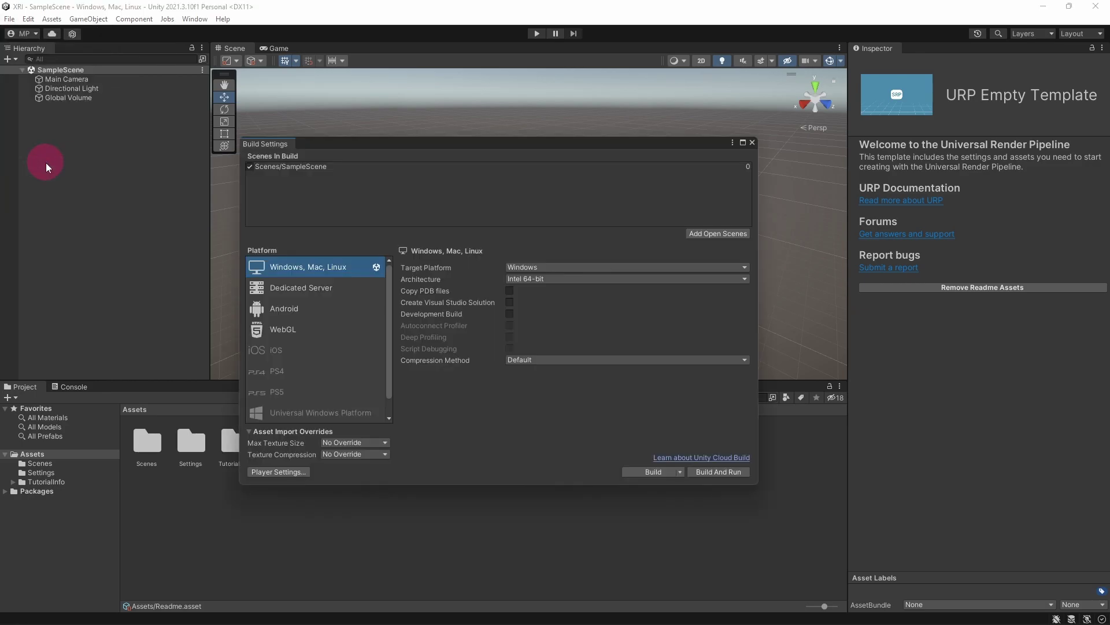
click(295, 315)
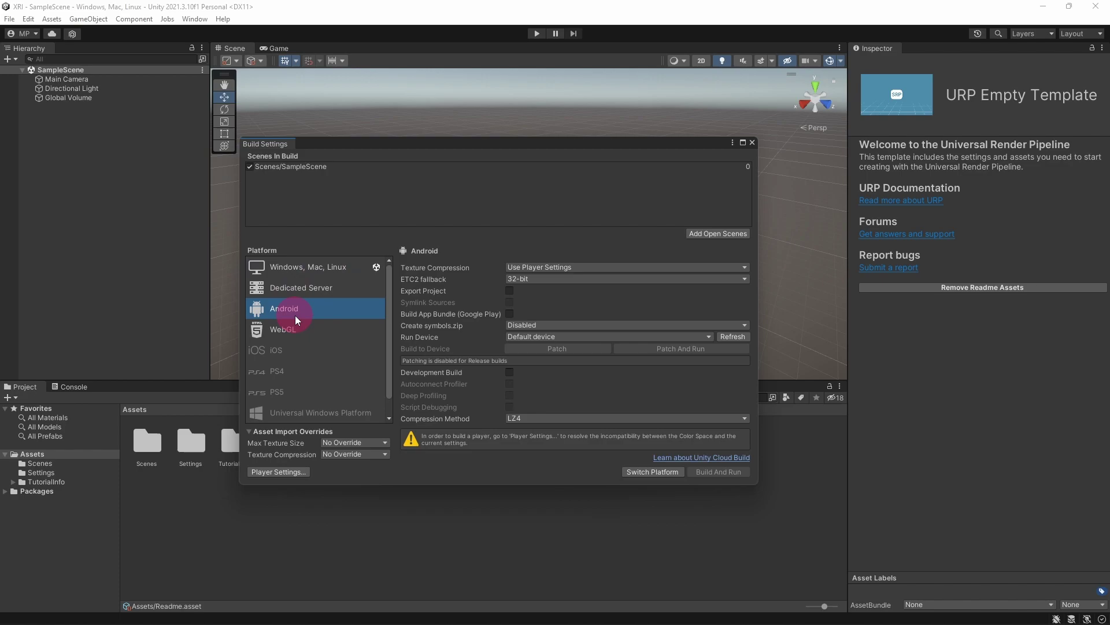
click(550, 265)
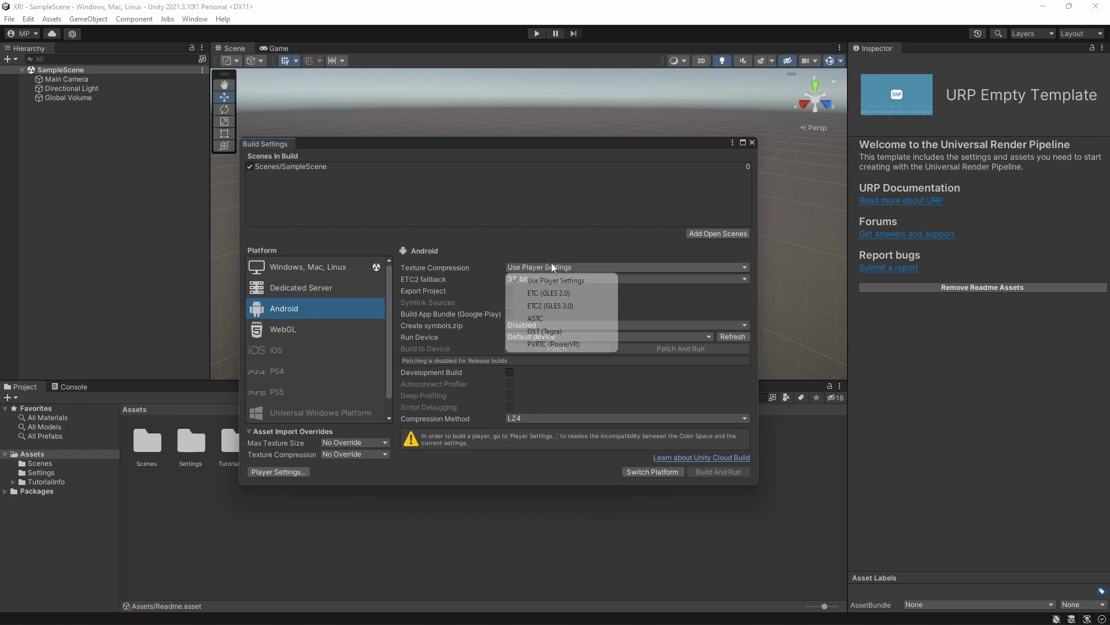
click(559, 318)
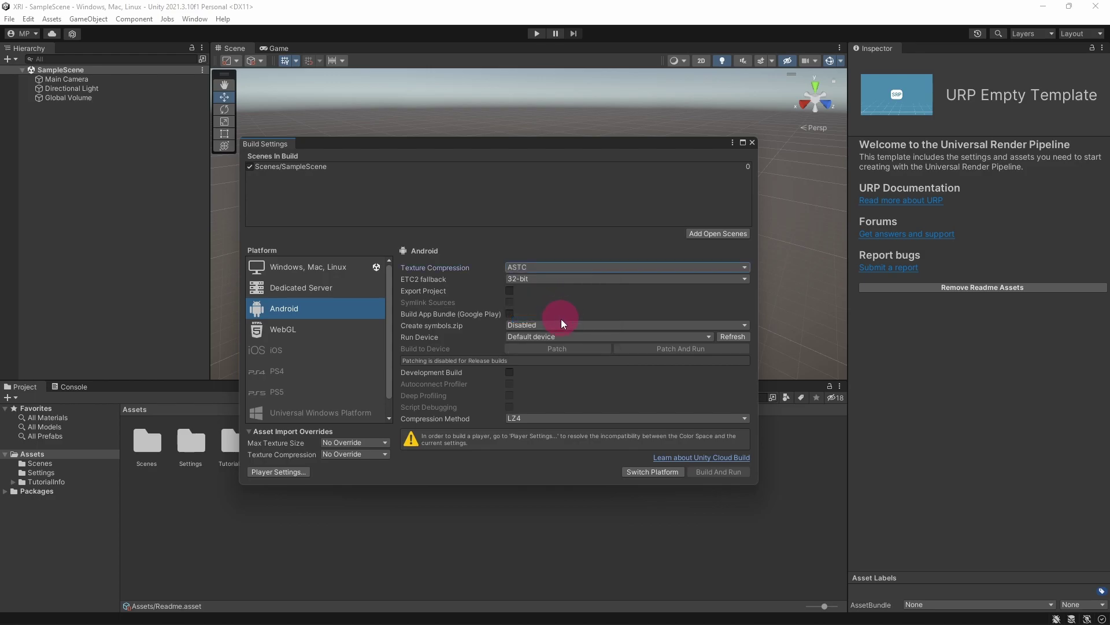
click(565, 335)
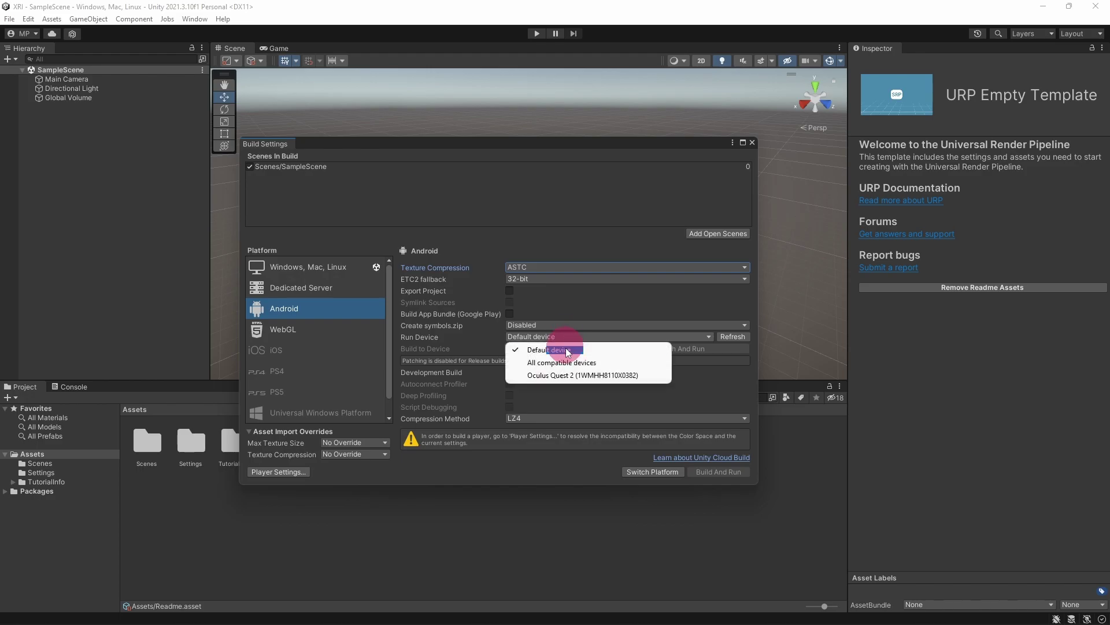
click(566, 376)
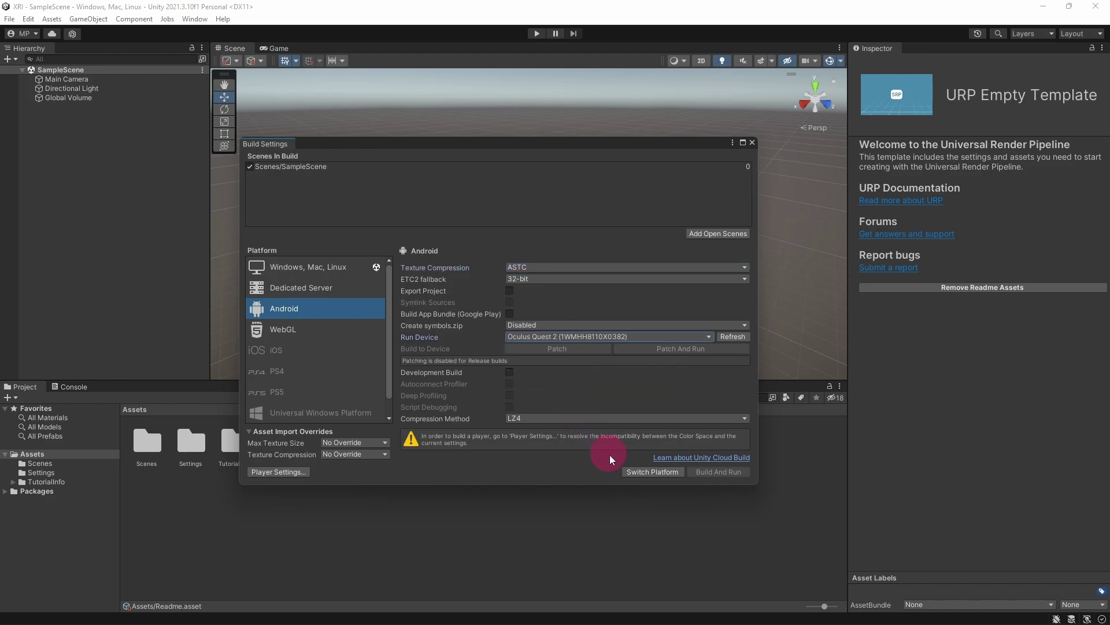
click(630, 469)
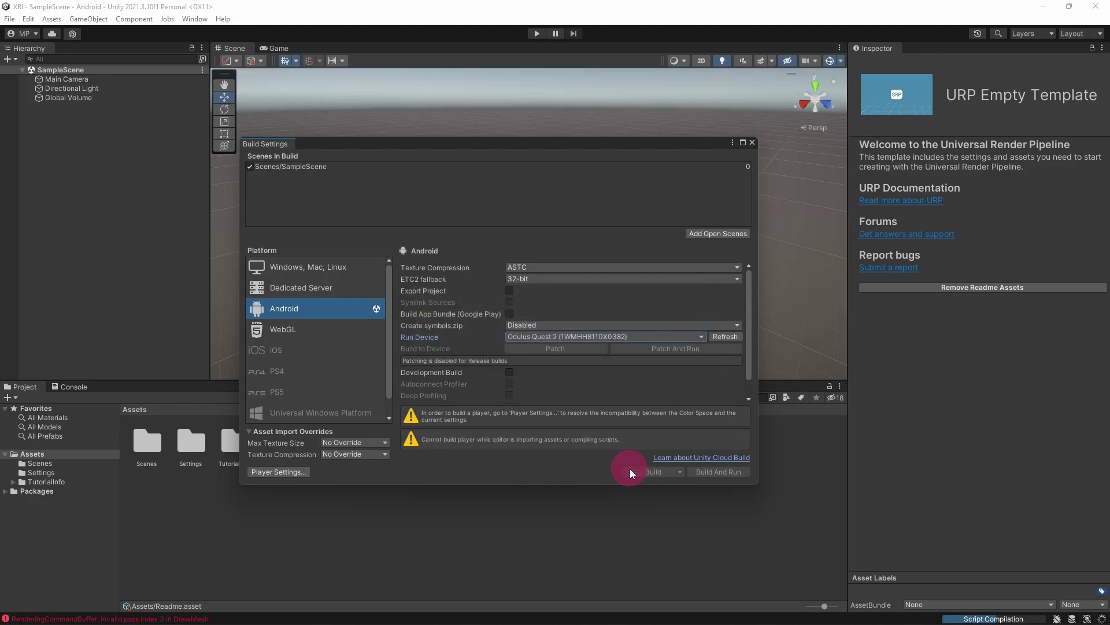
In Player settings, add Vulkan and remove OpenGLES3 and OpenGLES2 from the graphics APIs.
click(288, 472)
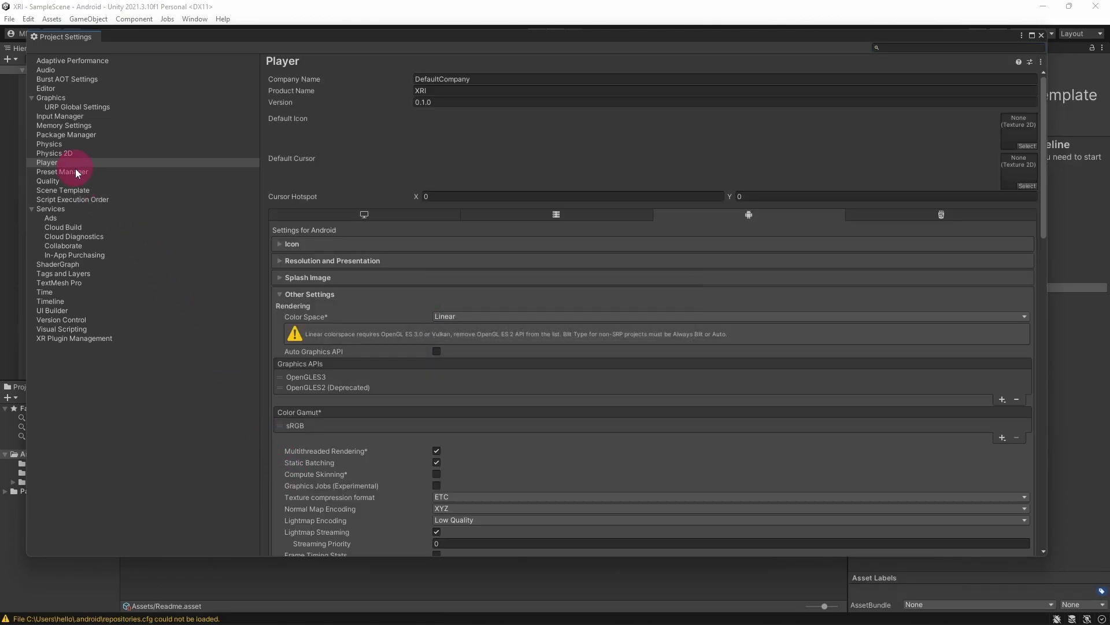
click(76, 165)
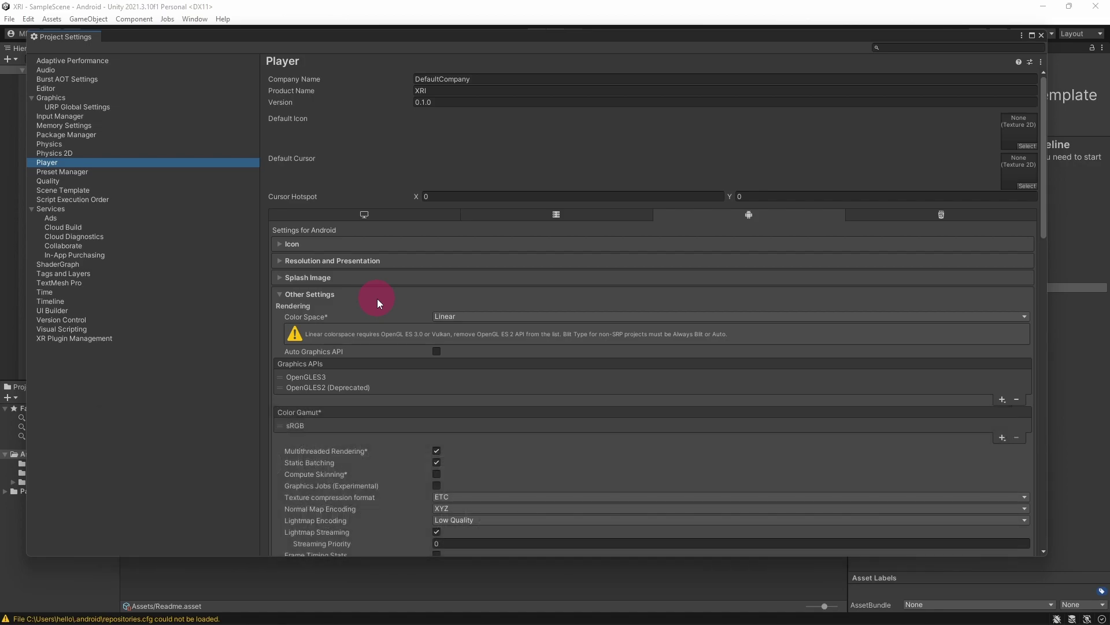
click(1001, 398)
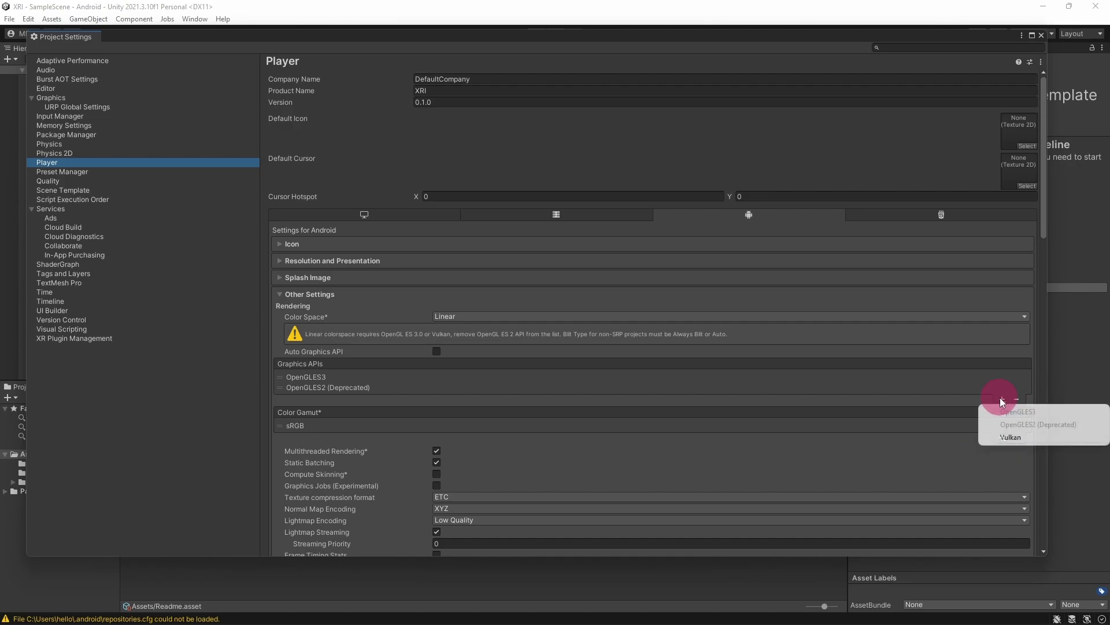
click(1018, 437)
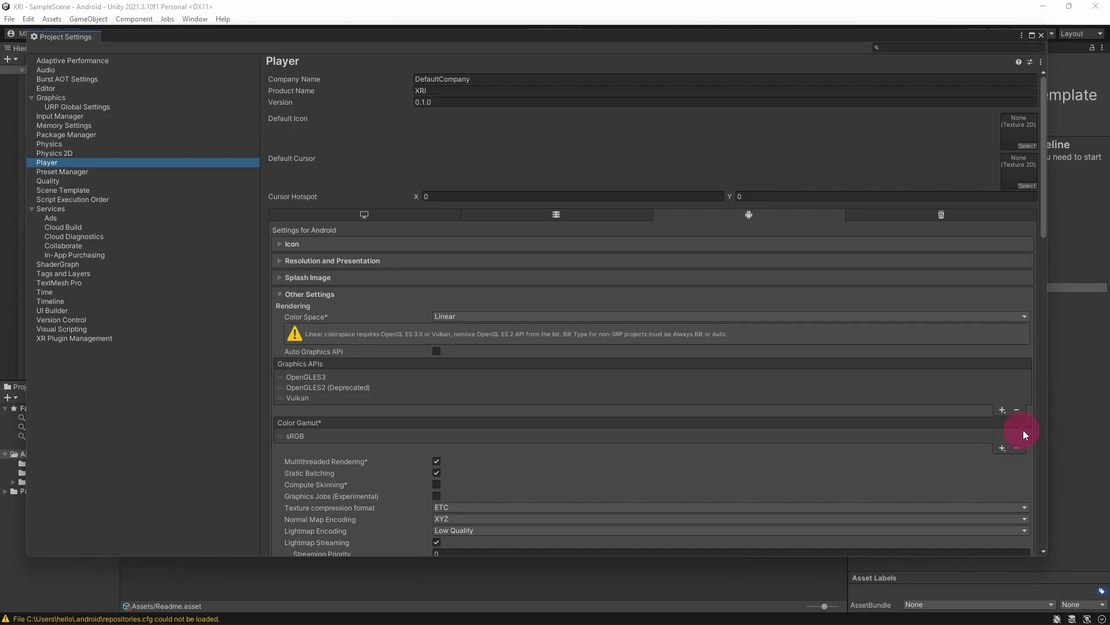
click(1001, 379)
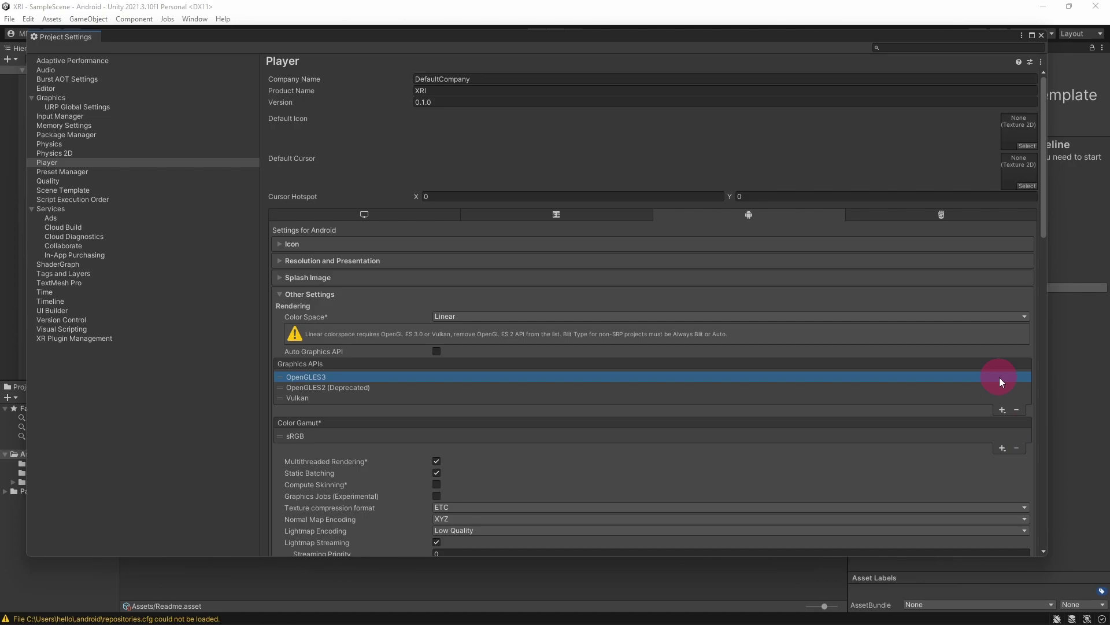
click(1017, 410)
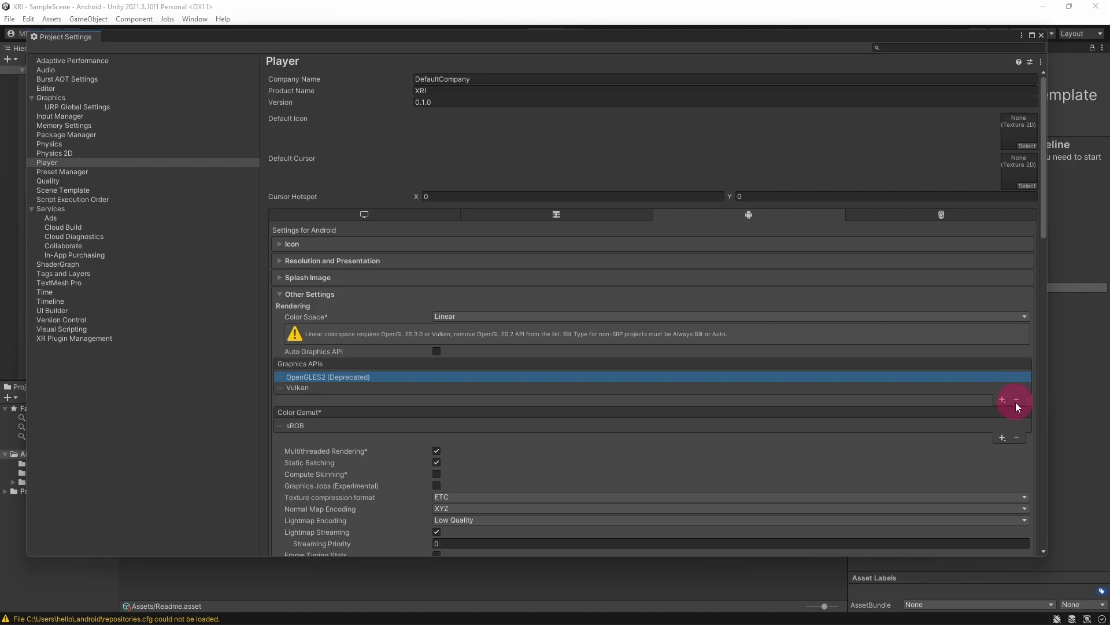
click(1017, 399)
drag(1046, 220, 1046, 364)
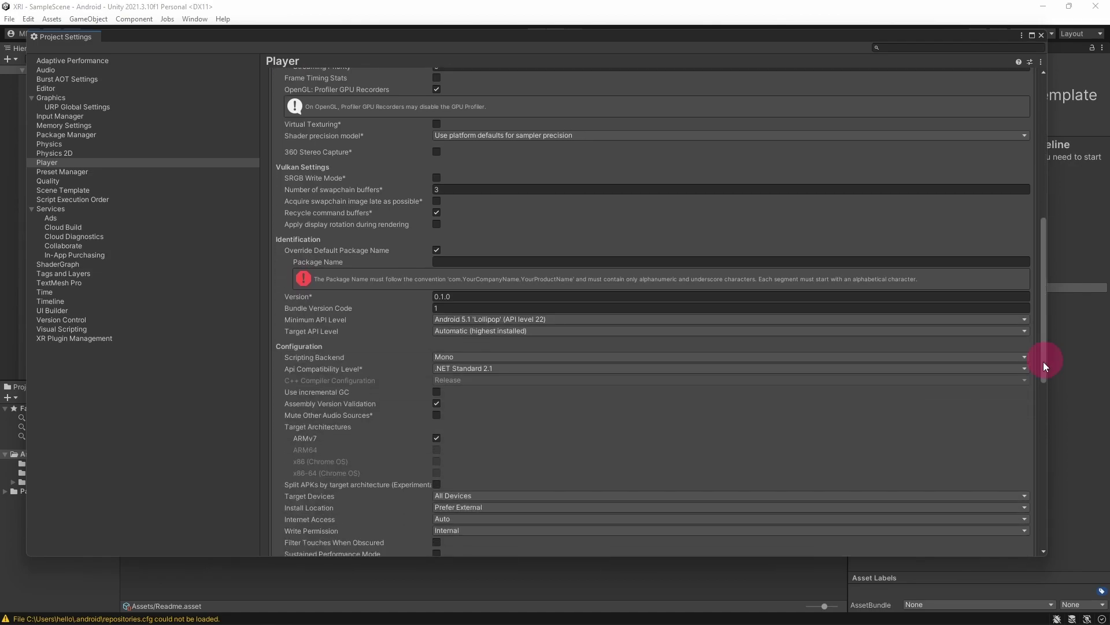
Set minimum API level to Android 6.0 (API 23), scripting backend to IL2CPP, and enable ARM64.
click(437, 250)
click(437, 250)
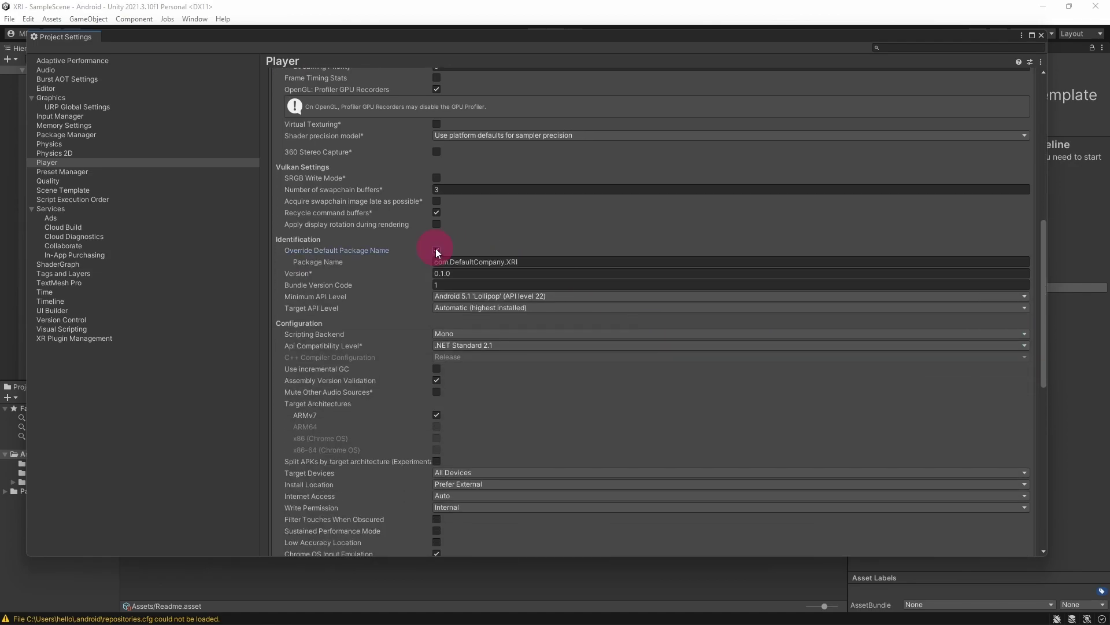
click(436, 250)
click(626, 296)
click(592, 321)
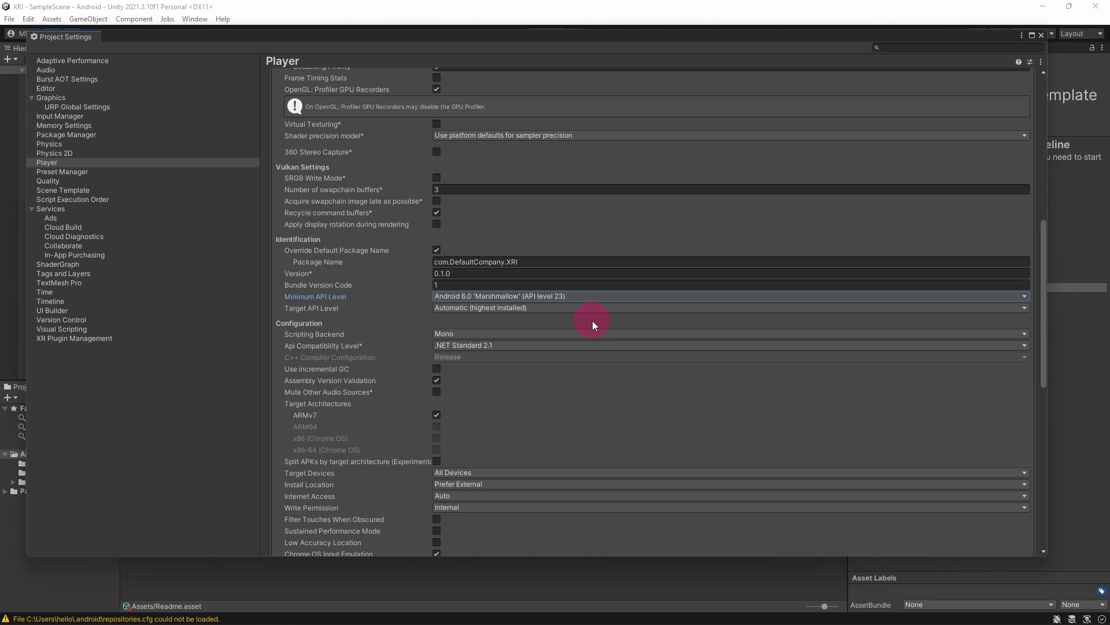
click(602, 333)
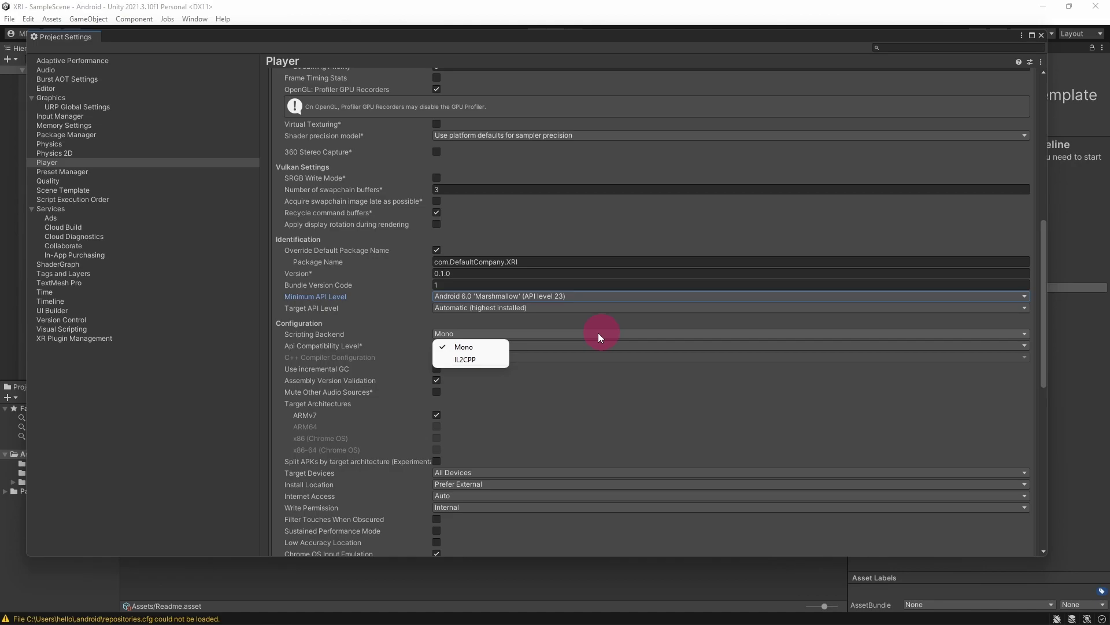
click(480, 359)
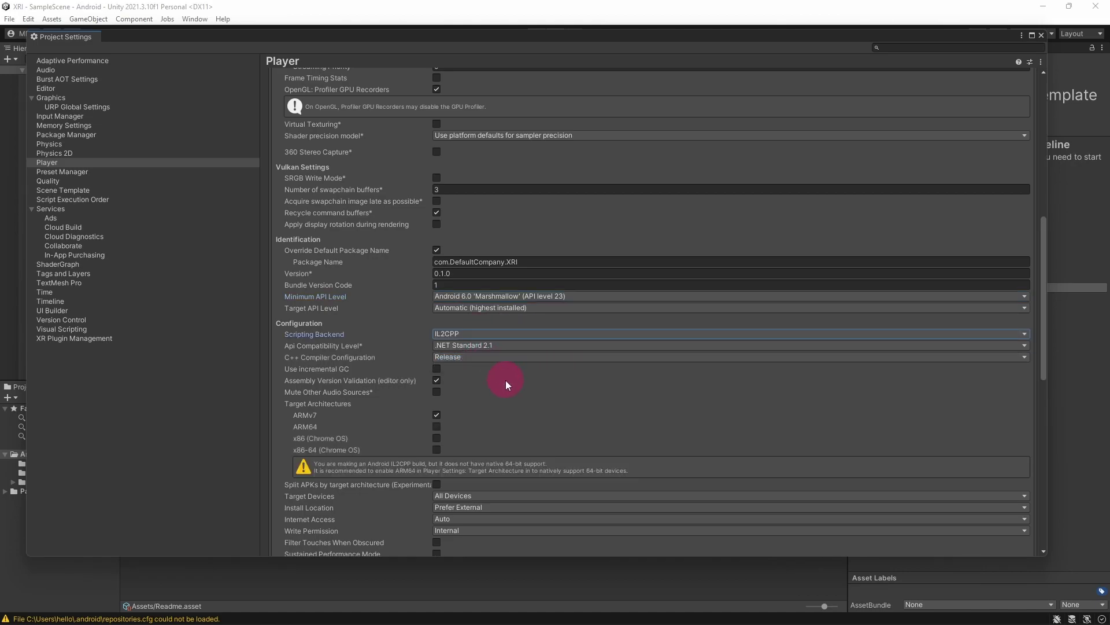
click(436, 428)
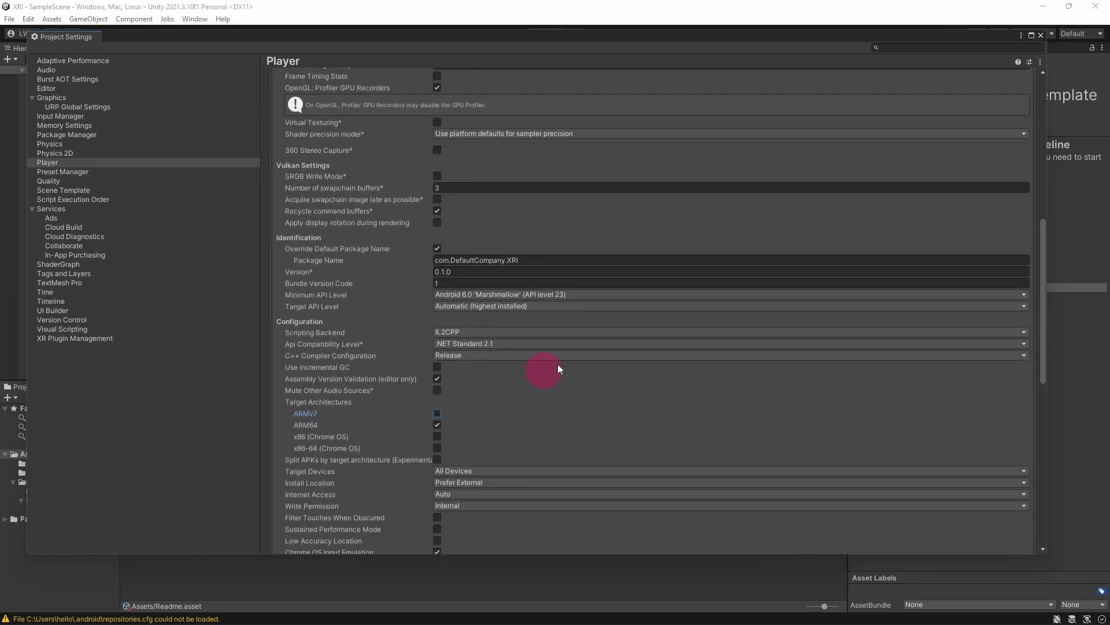
Close the Project Settings and Build Settings windows.
click(1040, 34)
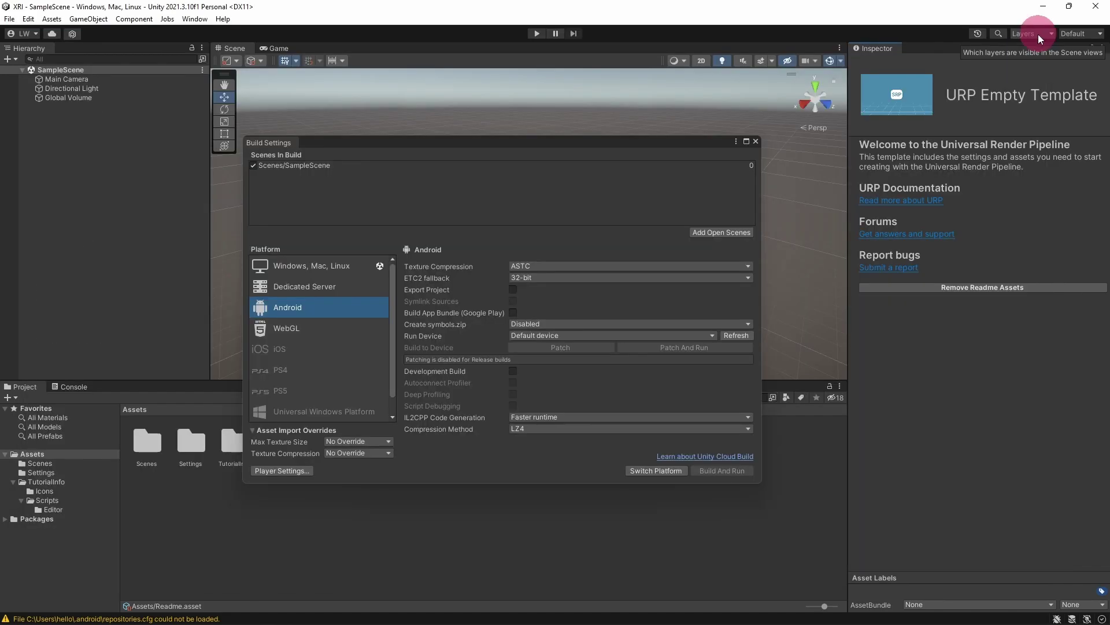
click(824, 135)
click(755, 141)
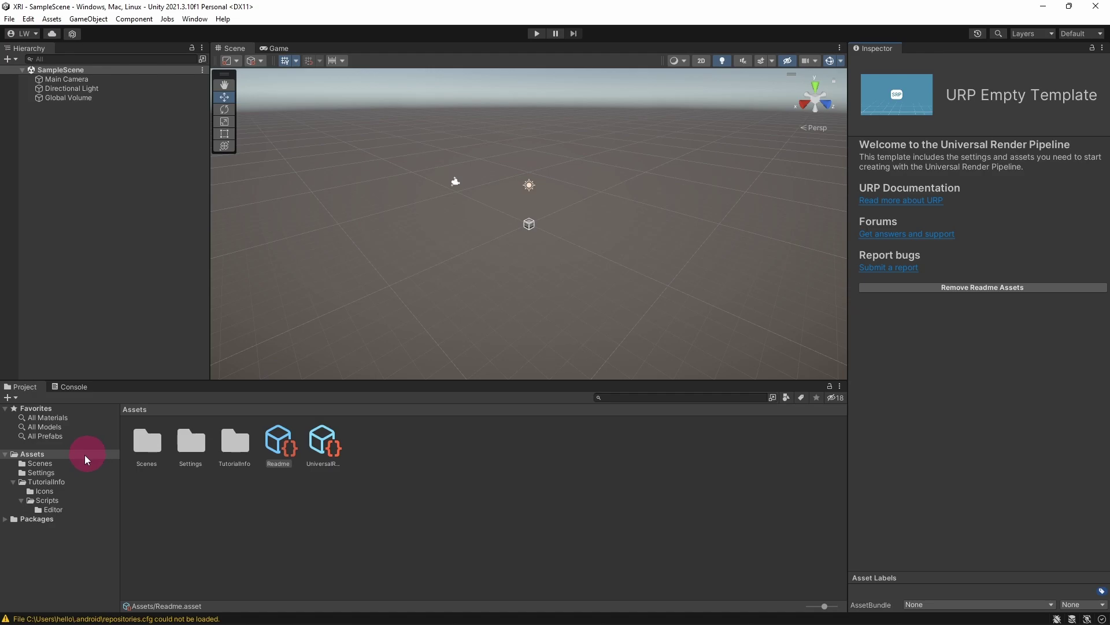
In the Assets/Settings folder, switch to list view and select URP-Balanced-Renderer.
click(50, 474)
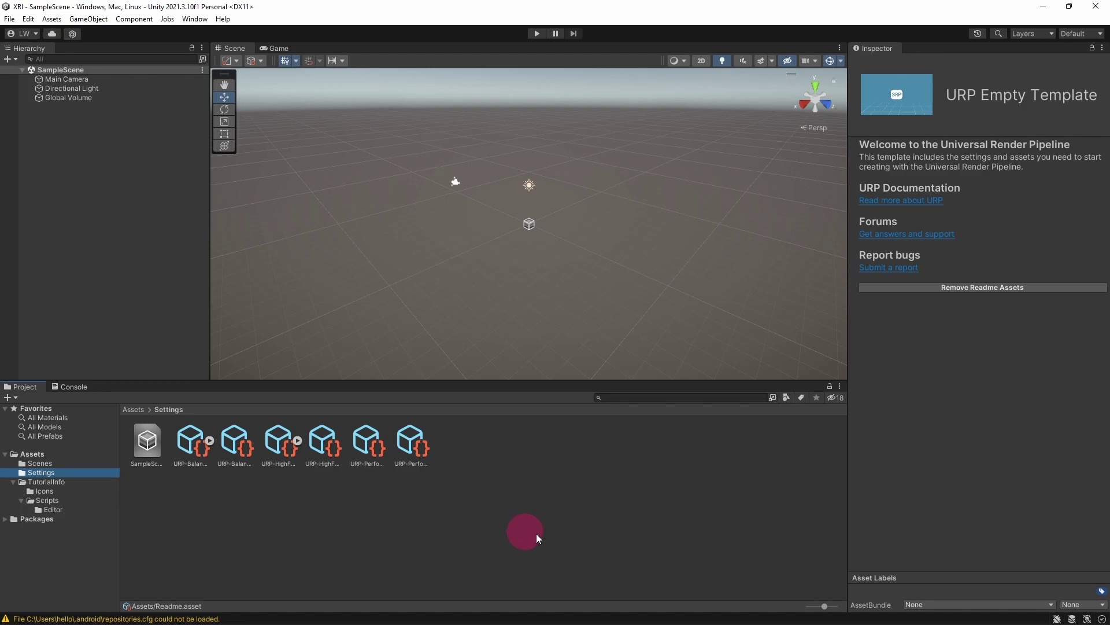
drag(830, 605, 763, 563)
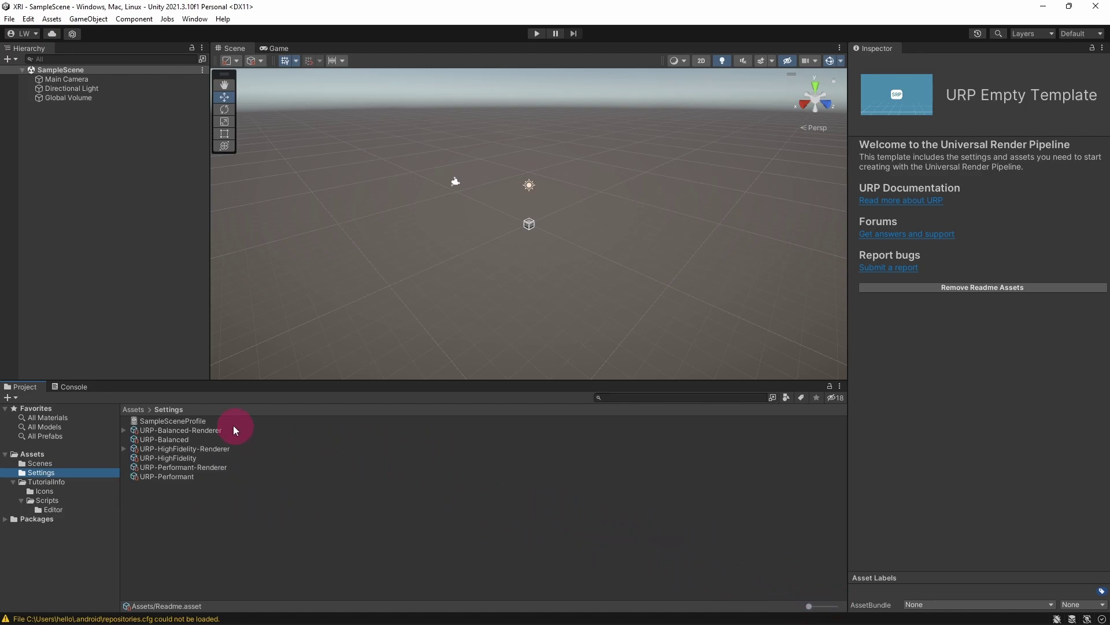
click(206, 431)
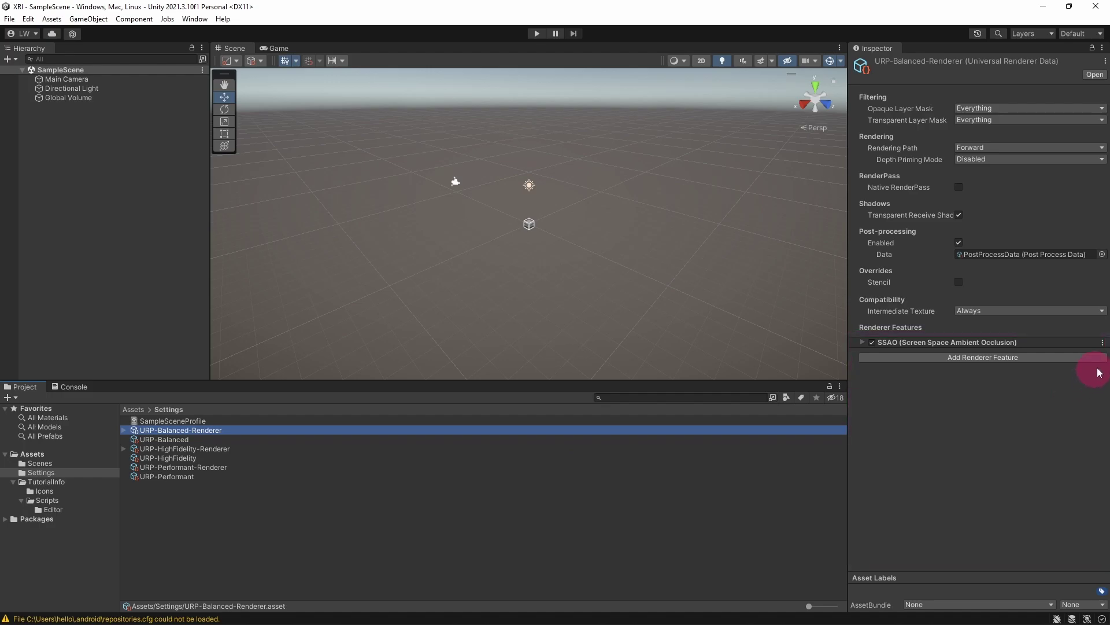
Delete the SSAO entry under Renderer Features so the renderer has none left.
click(1103, 343)
click(1103, 343)
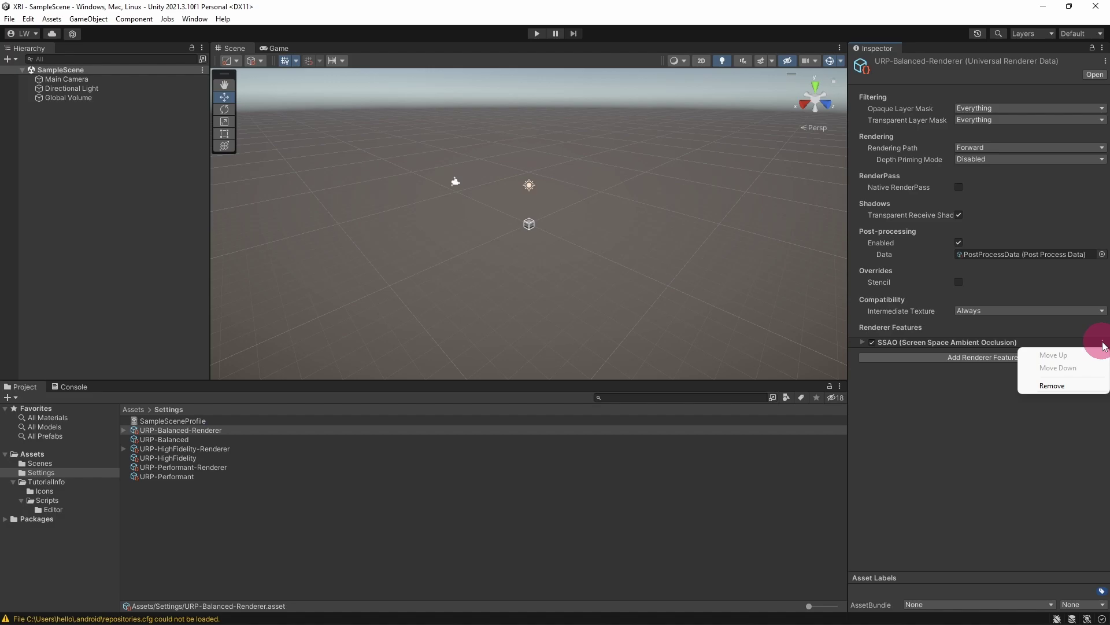
click(1072, 385)
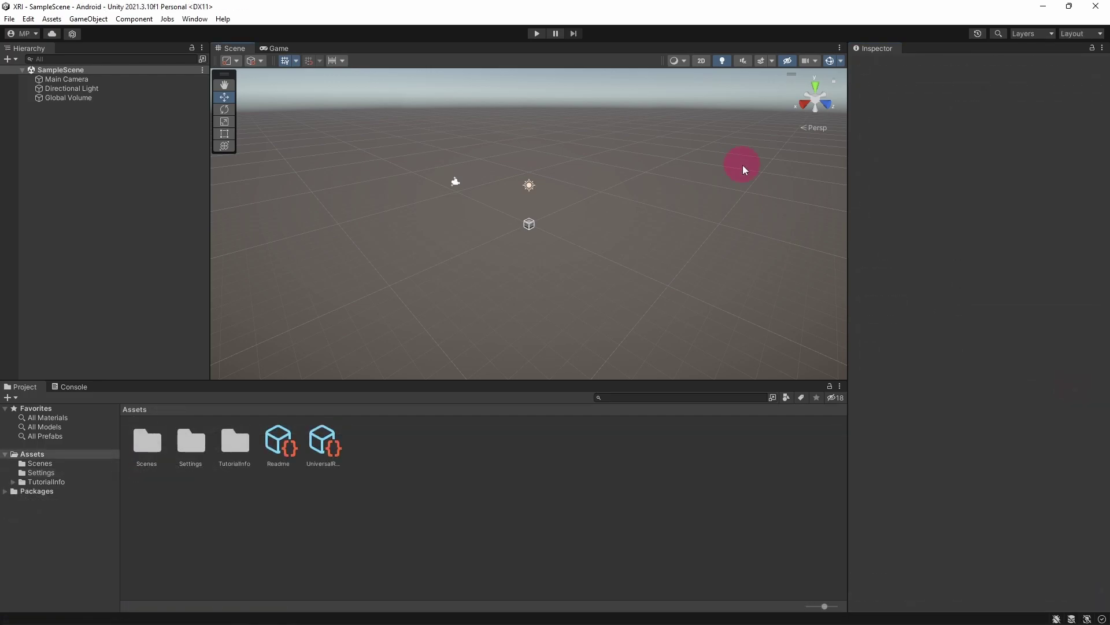
Open the Package Manager set to Unity Registry, scroll the list, and reposition the window.
click(195, 19)
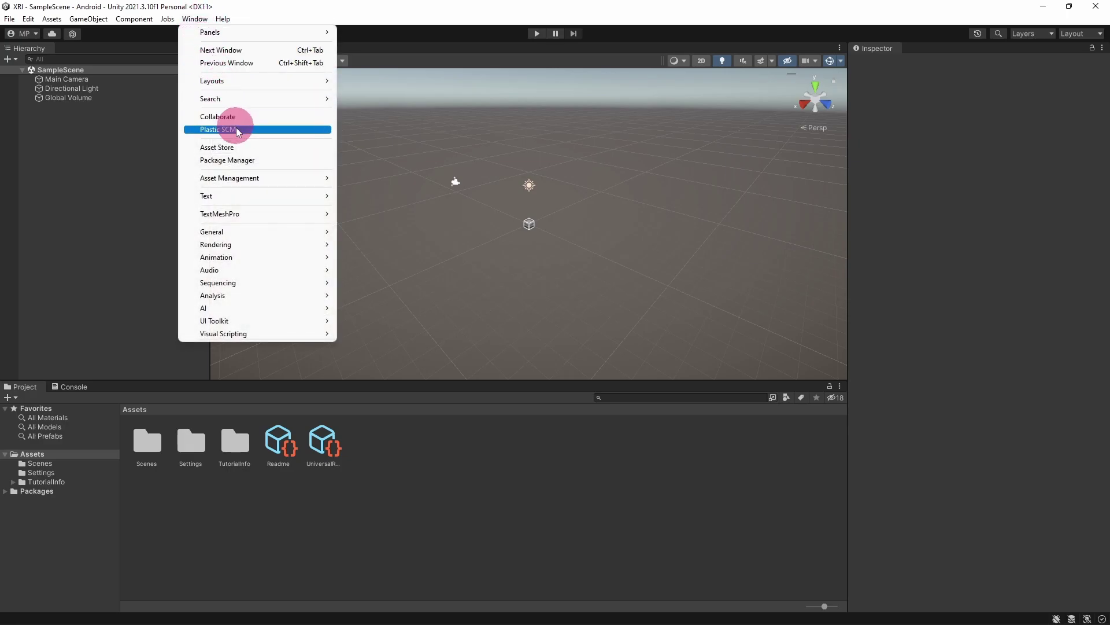
click(239, 160)
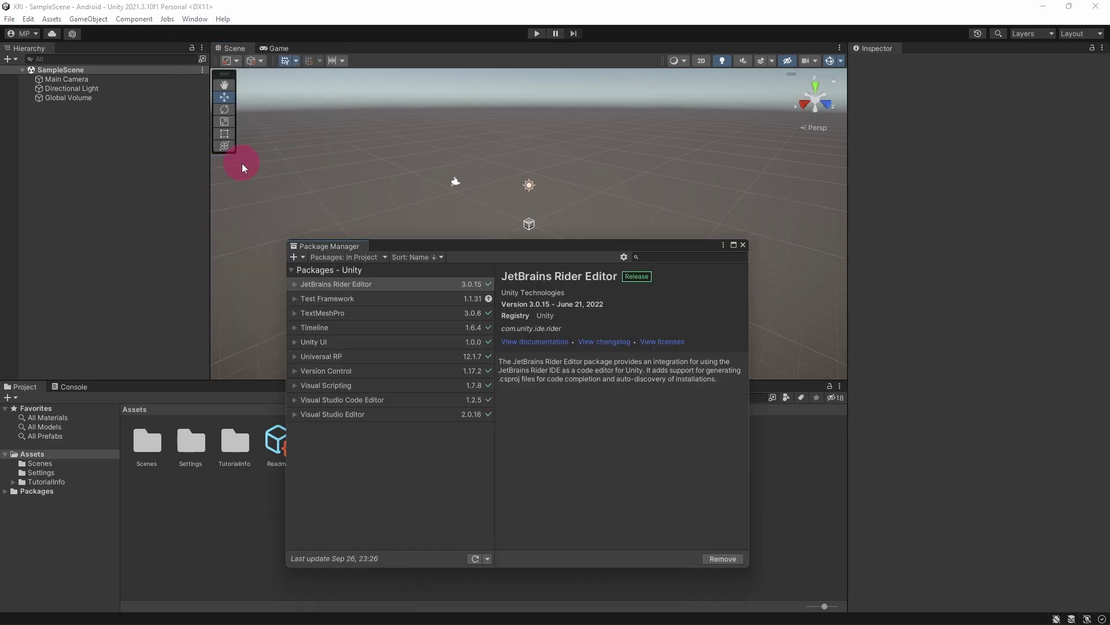
click(355, 258)
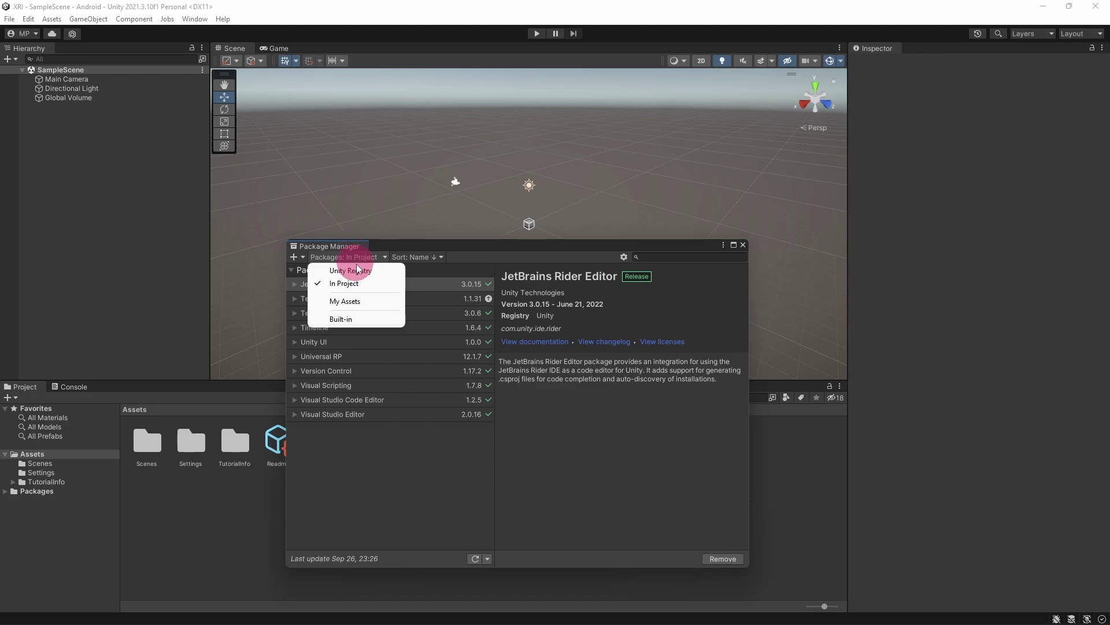
click(356, 270)
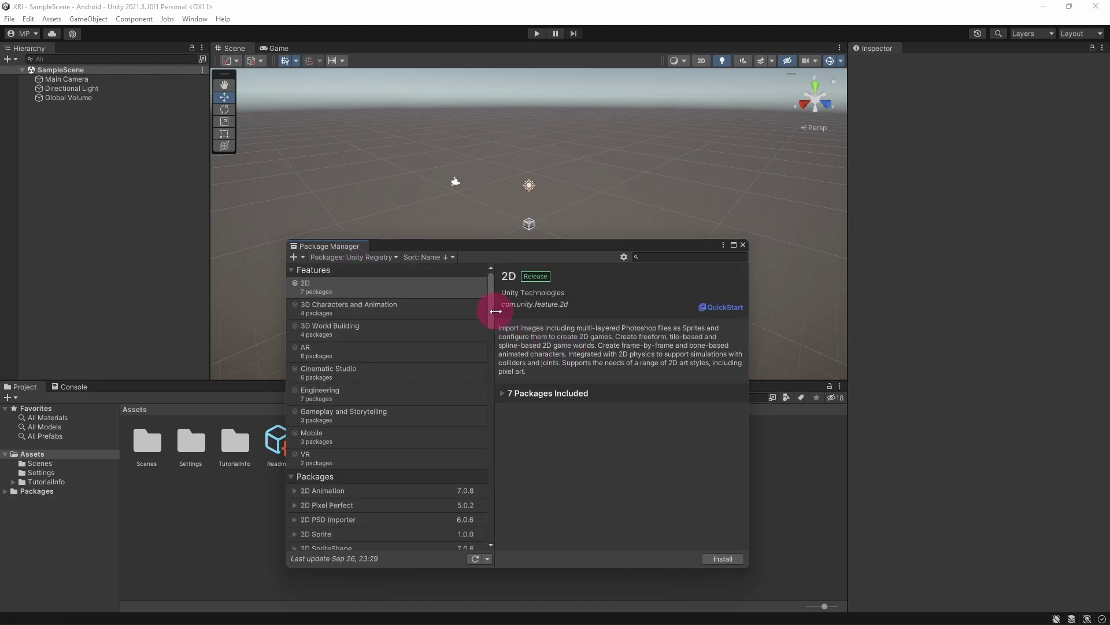
drag(488, 308, 495, 542)
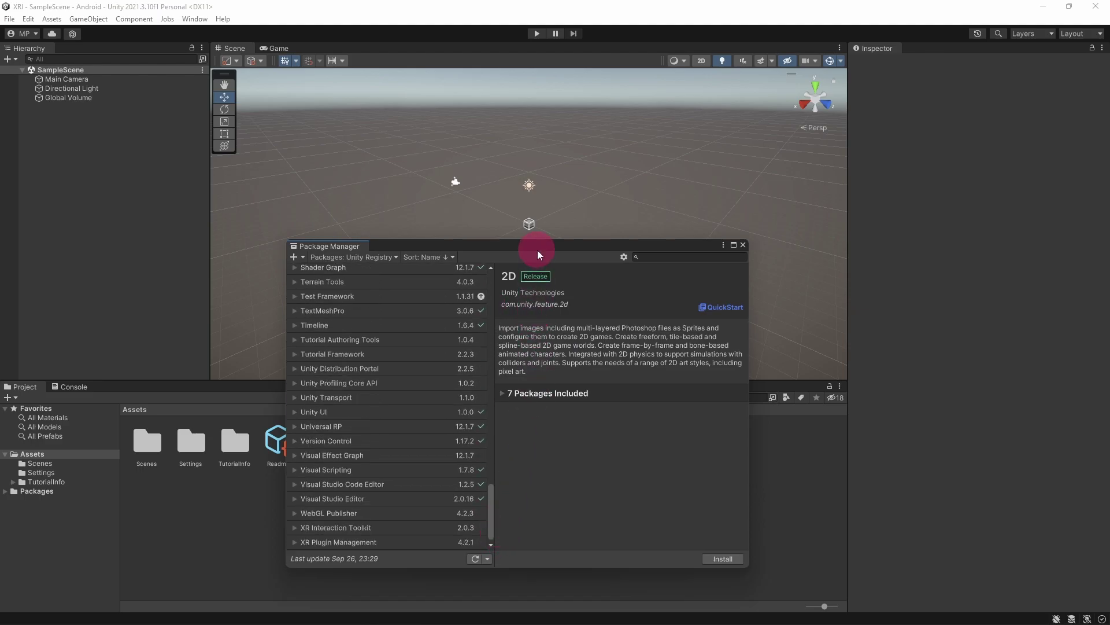
drag(537, 250, 520, 148)
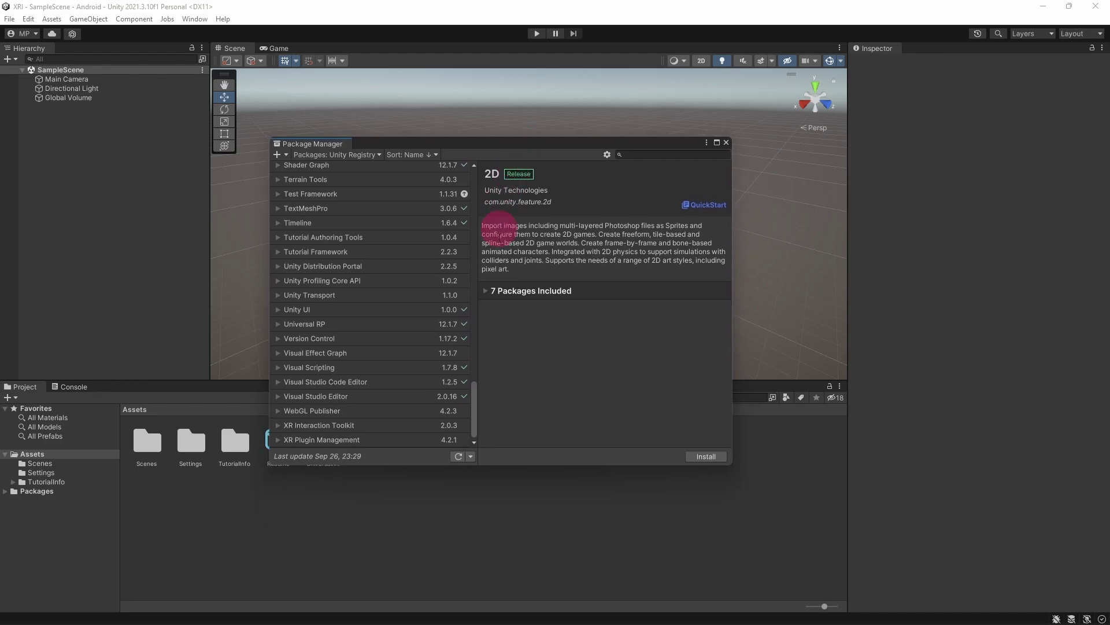
Install XR Plugin Management 4.2.1 and XR Interaction Toolkit 2.0.3 from the Unity Registry.
click(435, 441)
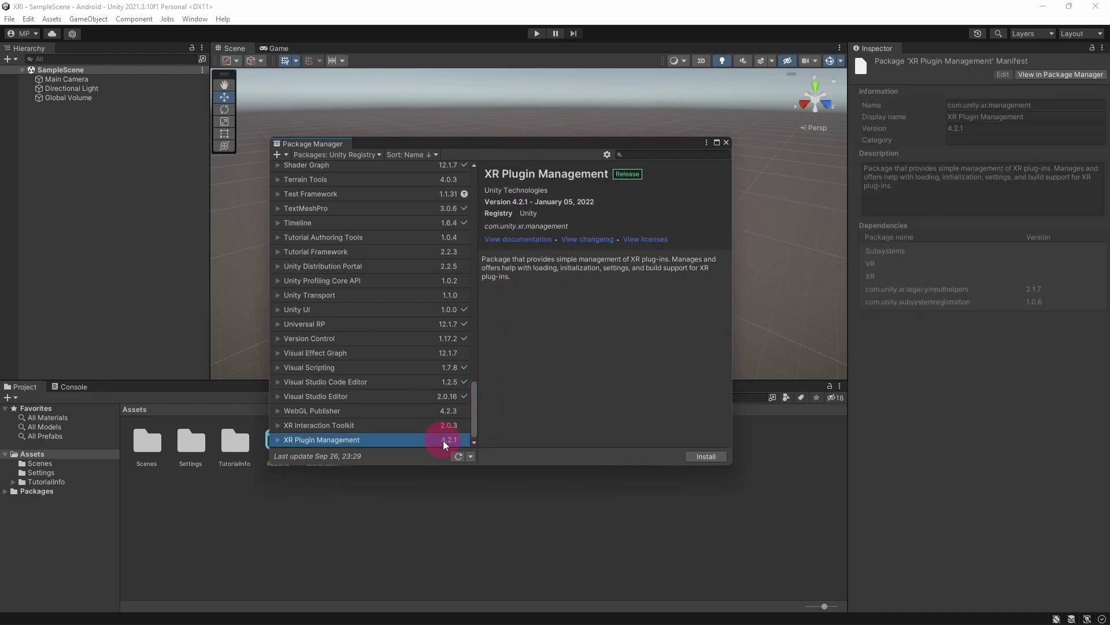
click(708, 456)
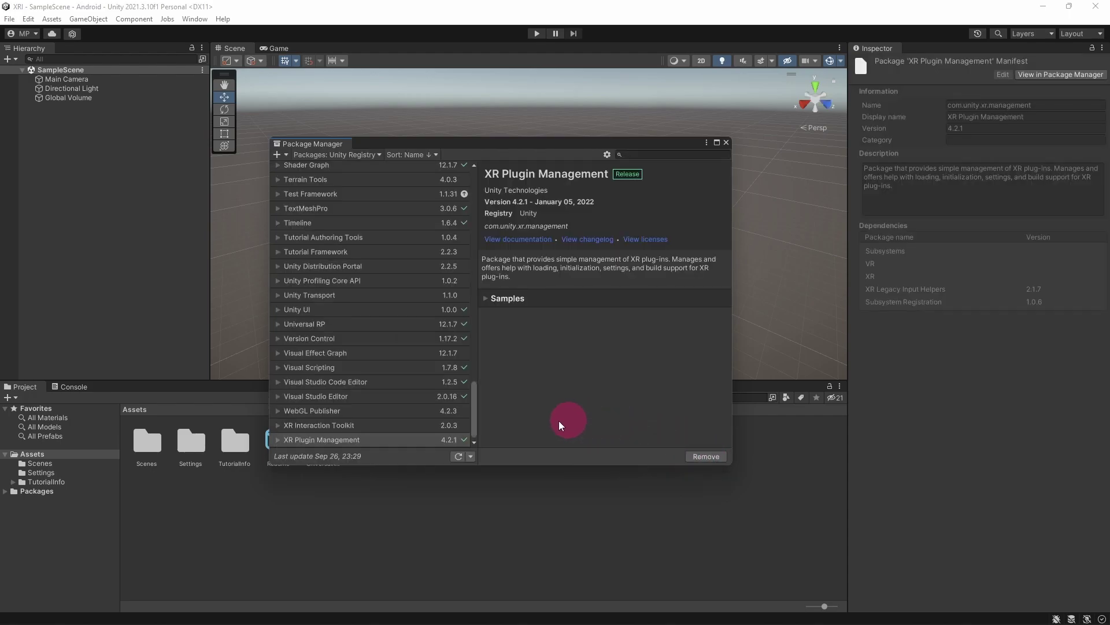
click(397, 427)
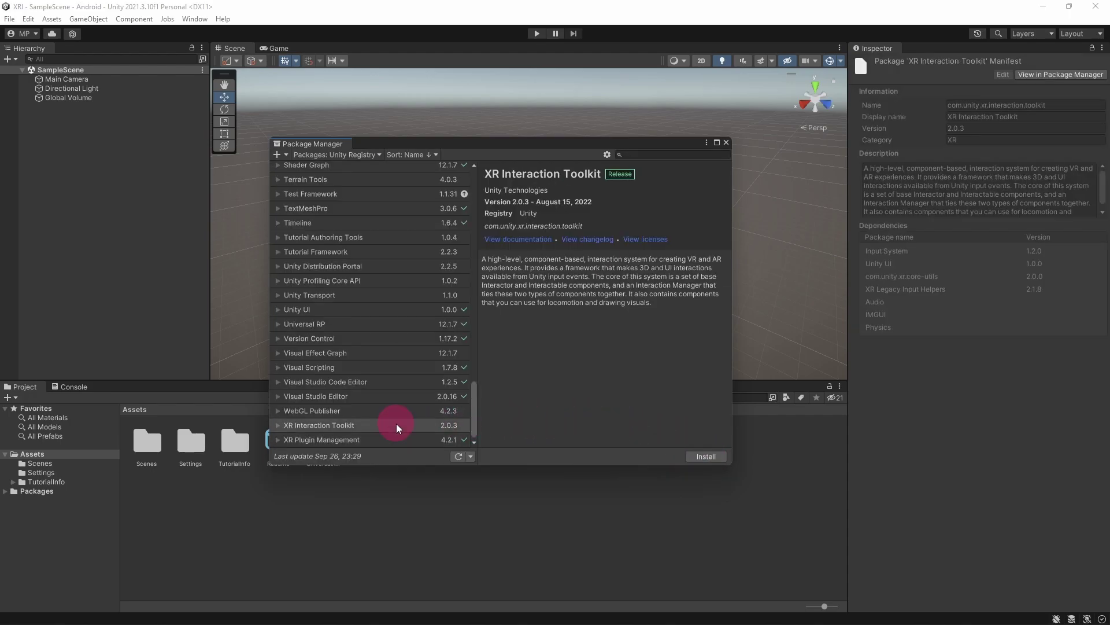
click(705, 457)
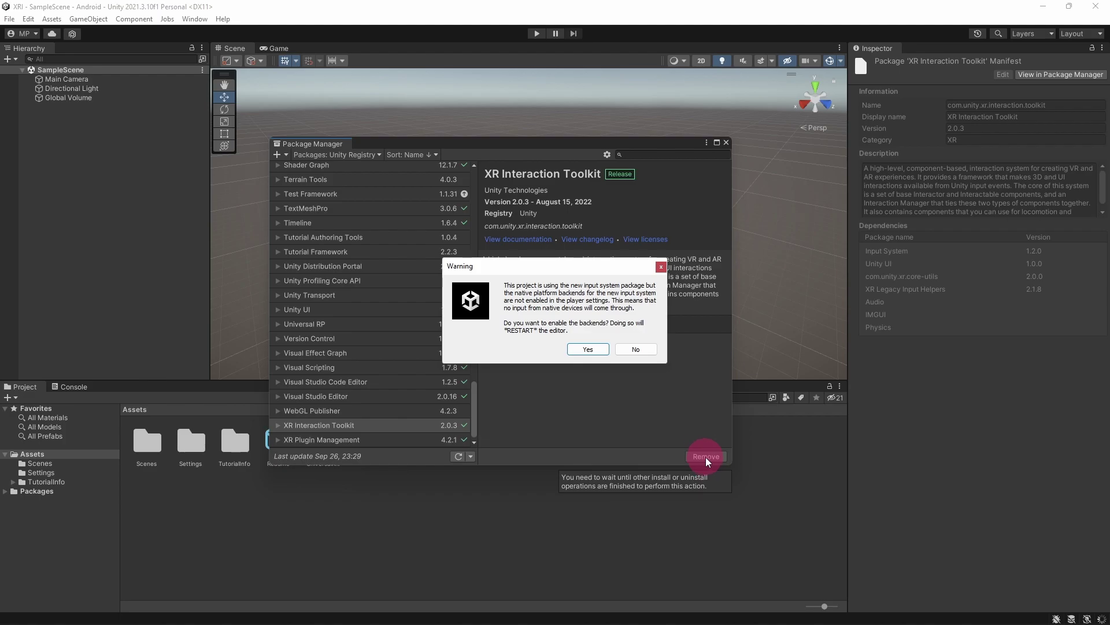
Accept enabling the new input system backends and dismiss the InteractionLayerMask update prompt.
click(588, 348)
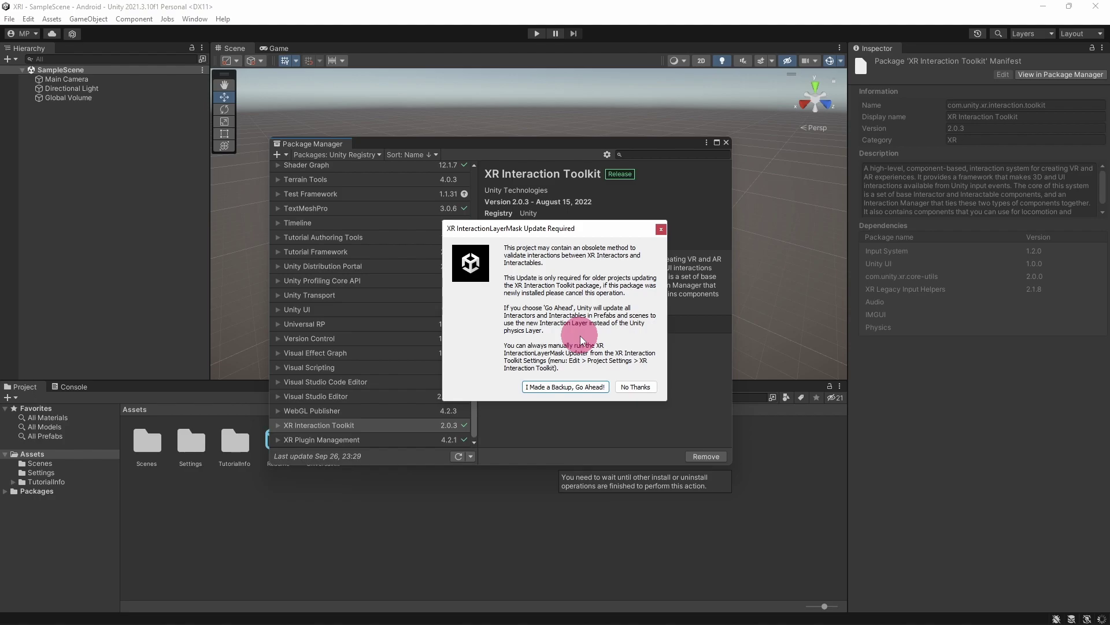
click(581, 387)
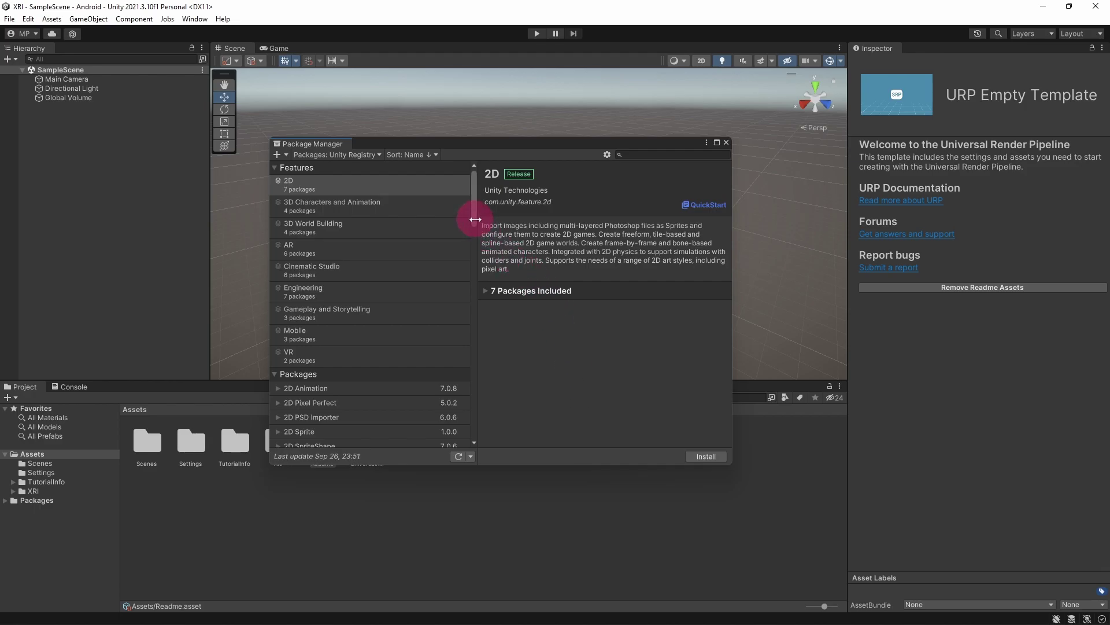
Scroll to OpenXR Plugin in the registry list and install version 1.4.2.
drag(475, 222, 490, 367)
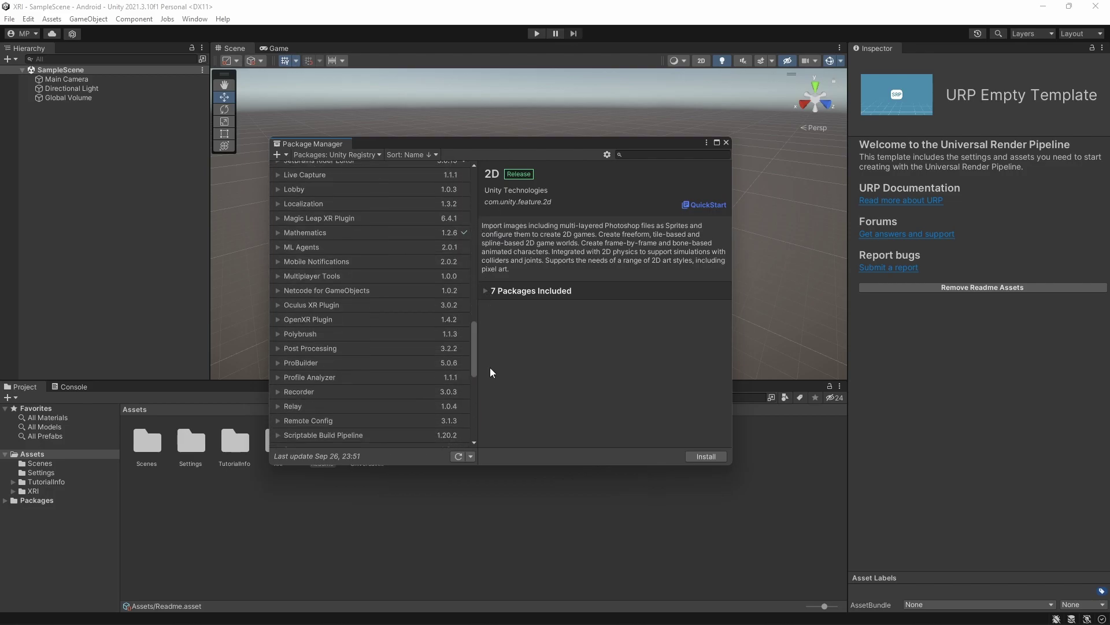
click(399, 322)
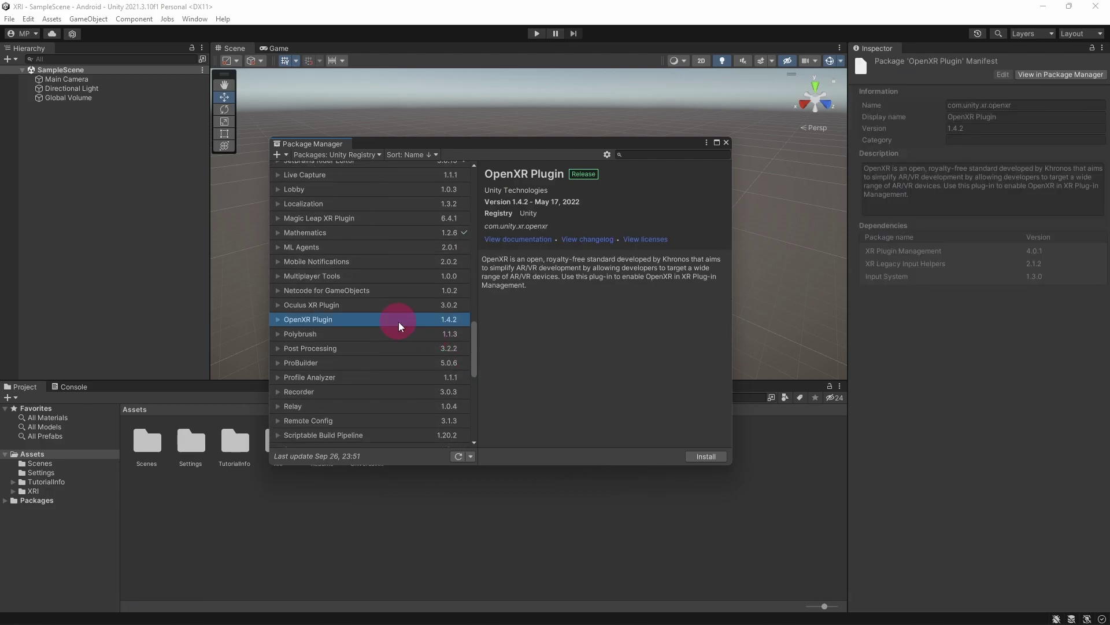
click(706, 457)
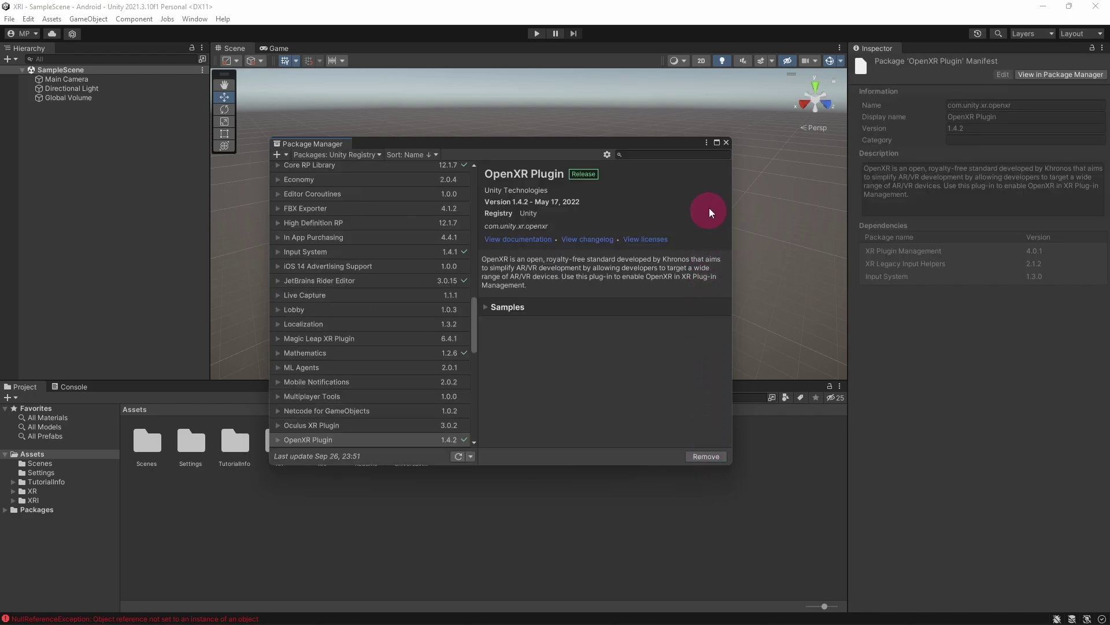
Close the Package Manager and open Project Settings from the Edit menu.
click(727, 141)
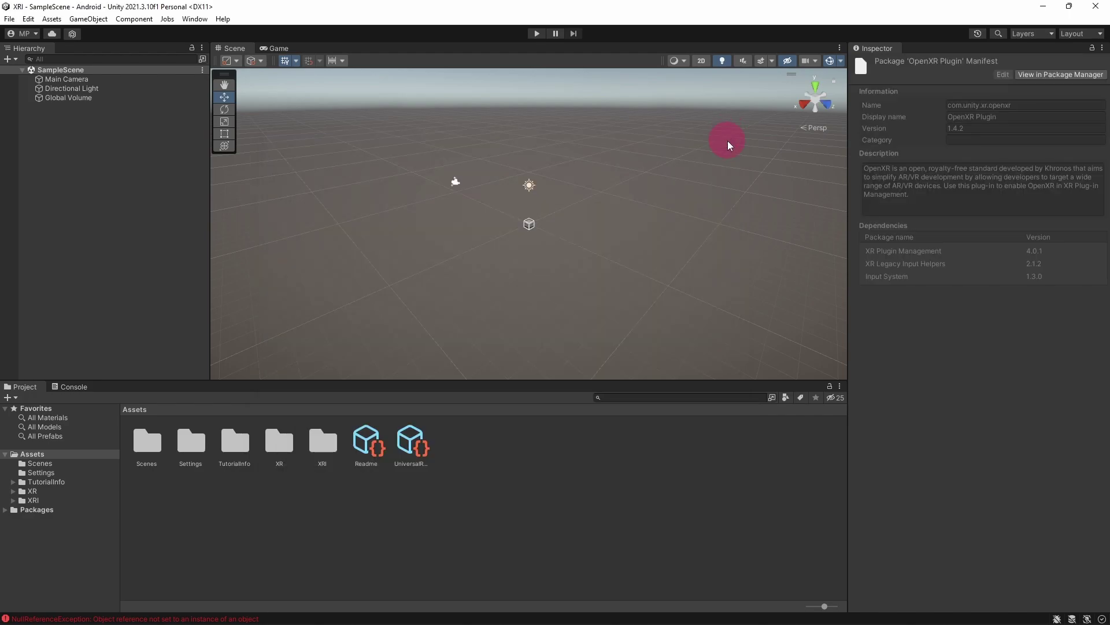
click(28, 19)
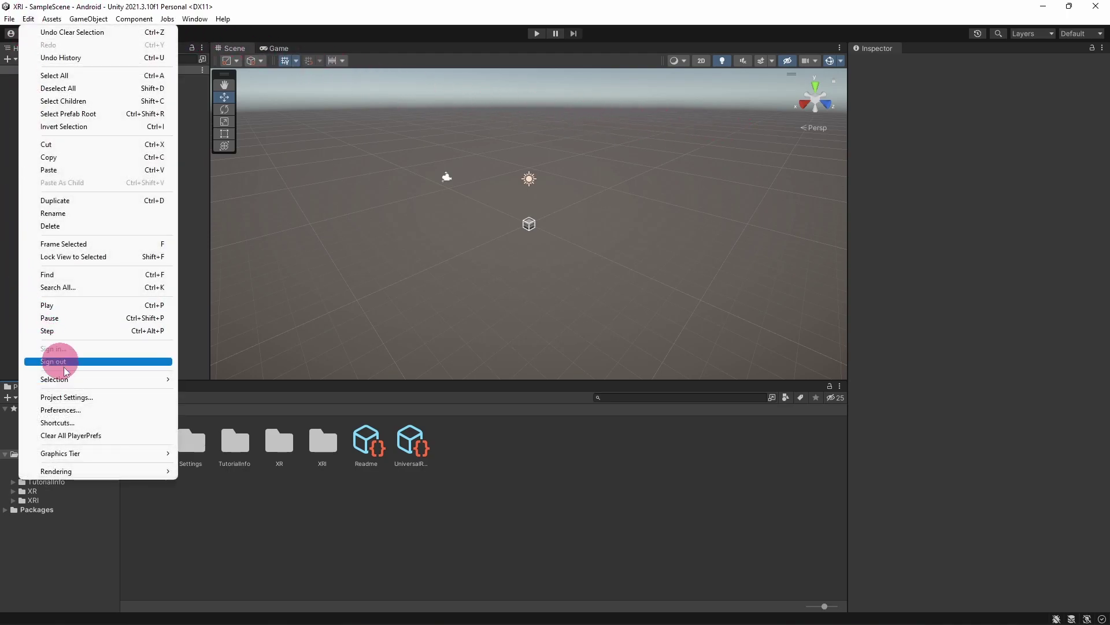
click(75, 398)
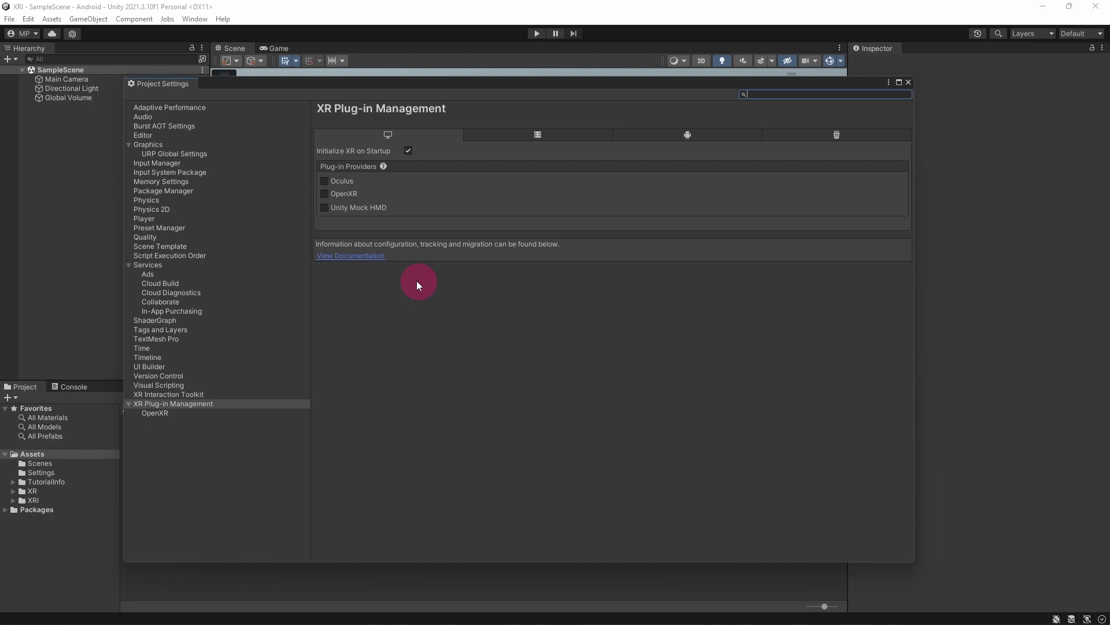
Tick OpenXR under XR Plug-in Management on the Windows/Mac/Linux and Android tabs.
click(325, 194)
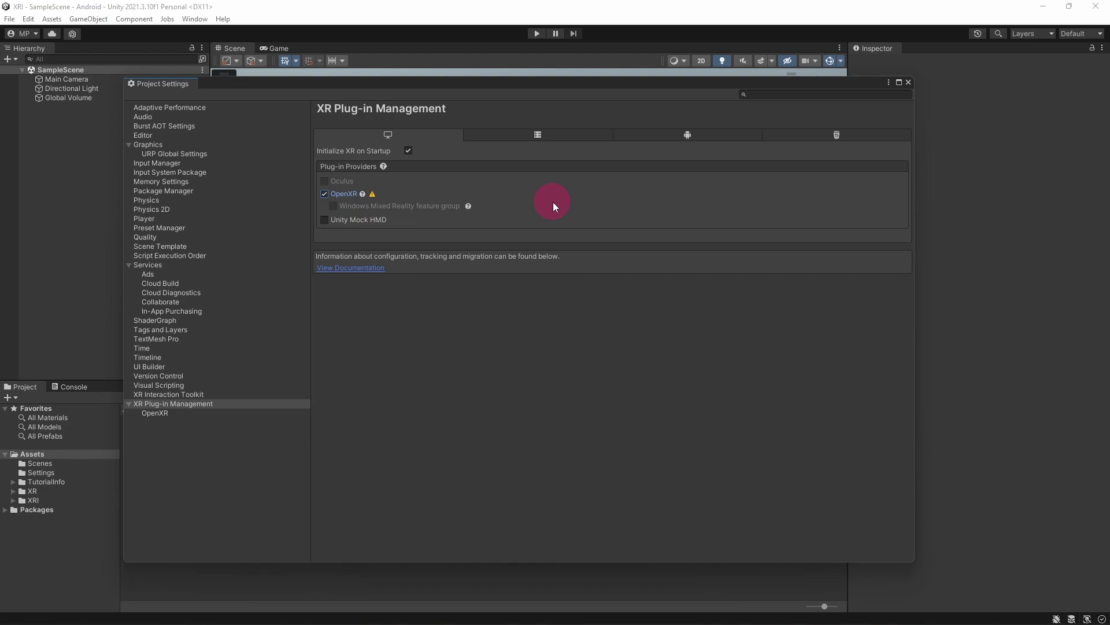
click(687, 136)
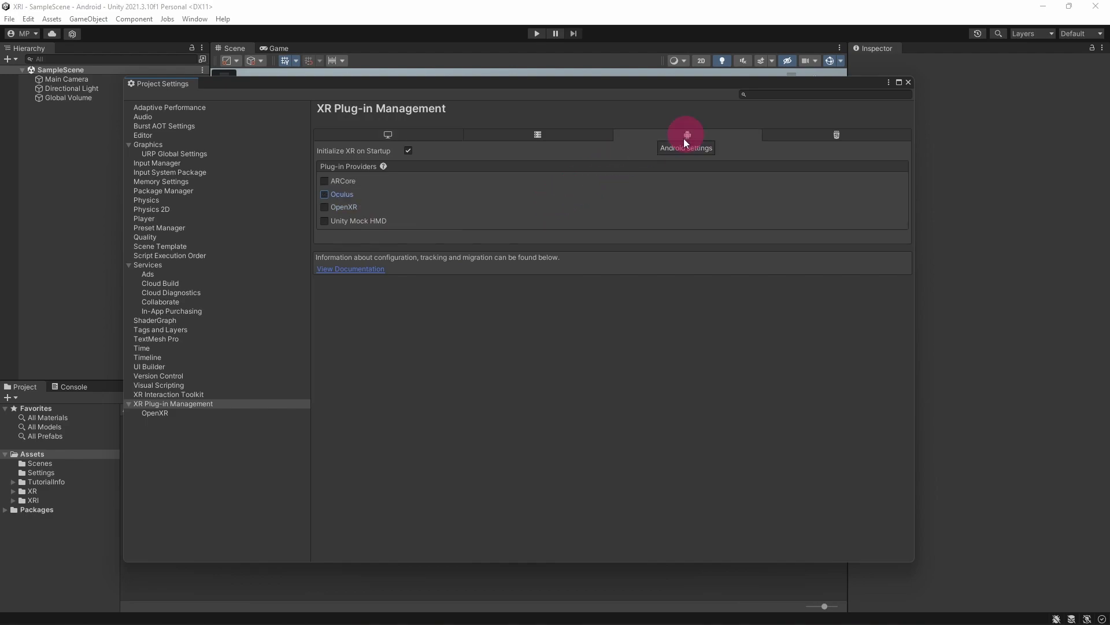
click(354, 209)
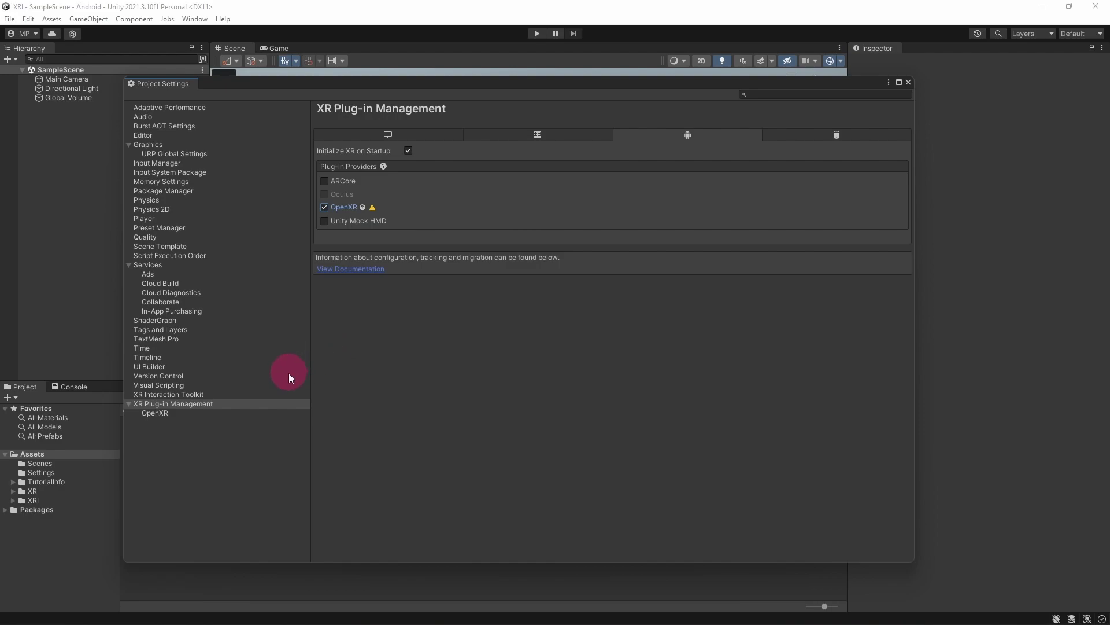
On the Android OpenXR page, add Oculus Touch Controller Profile and check Oculus Quest Support.
click(159, 413)
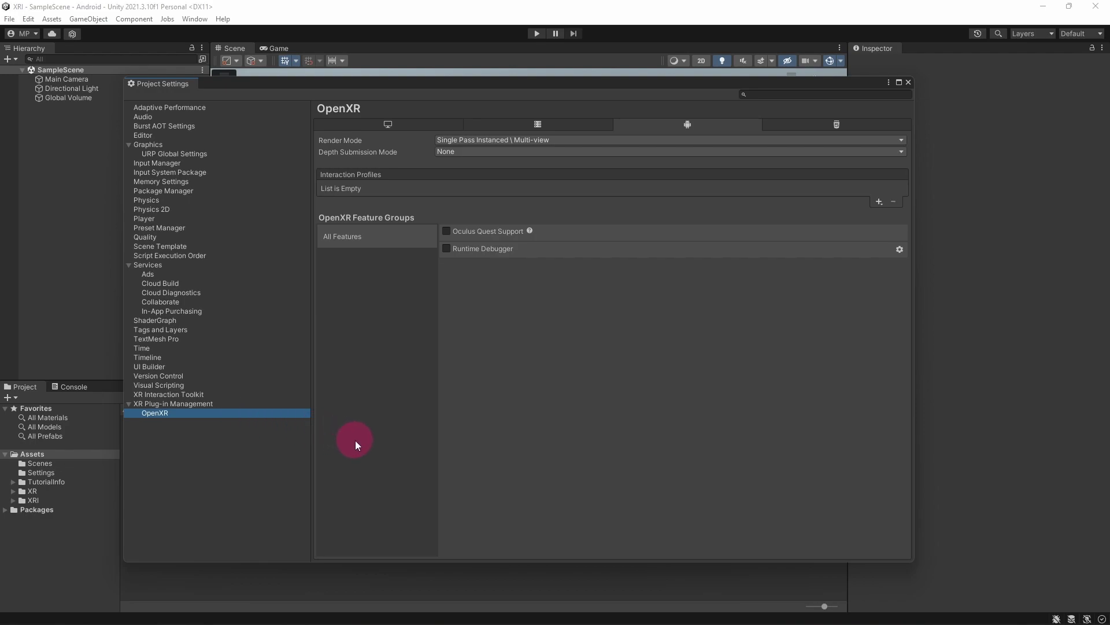
click(879, 201)
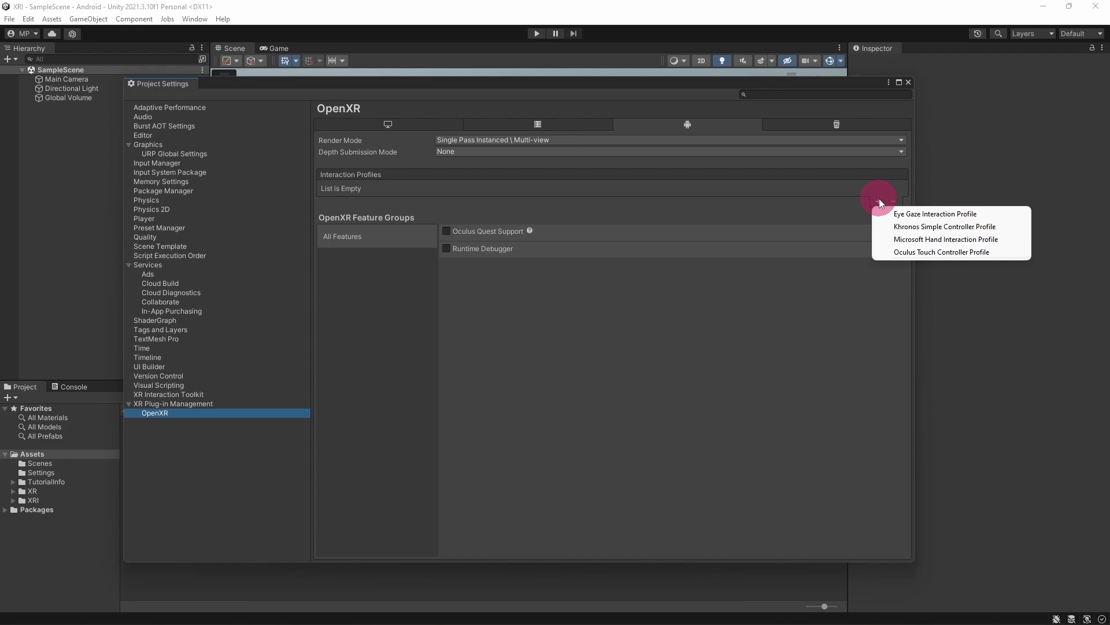
click(923, 254)
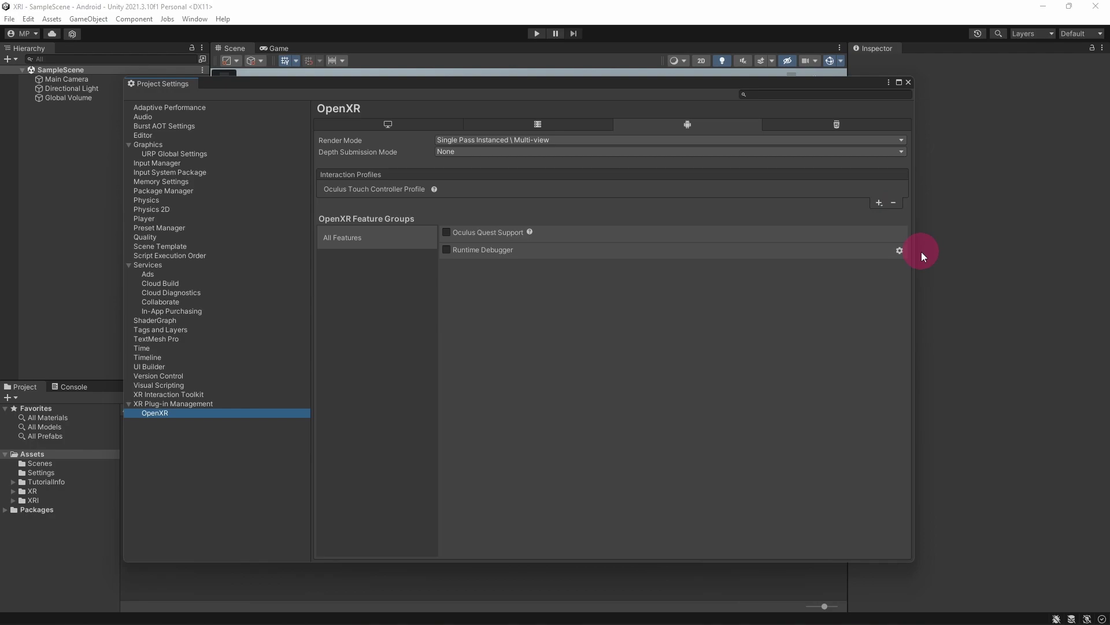
click(447, 233)
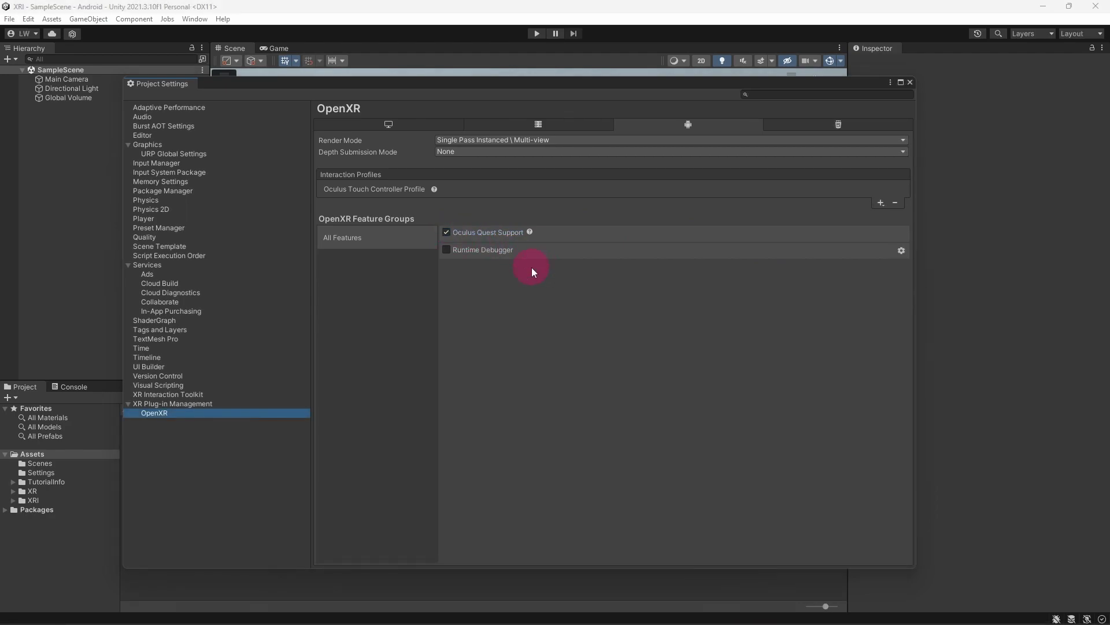
Add Oculus Touch Controller Profile to the Windows/Mac/Linux OpenXR interaction profiles.
click(386, 126)
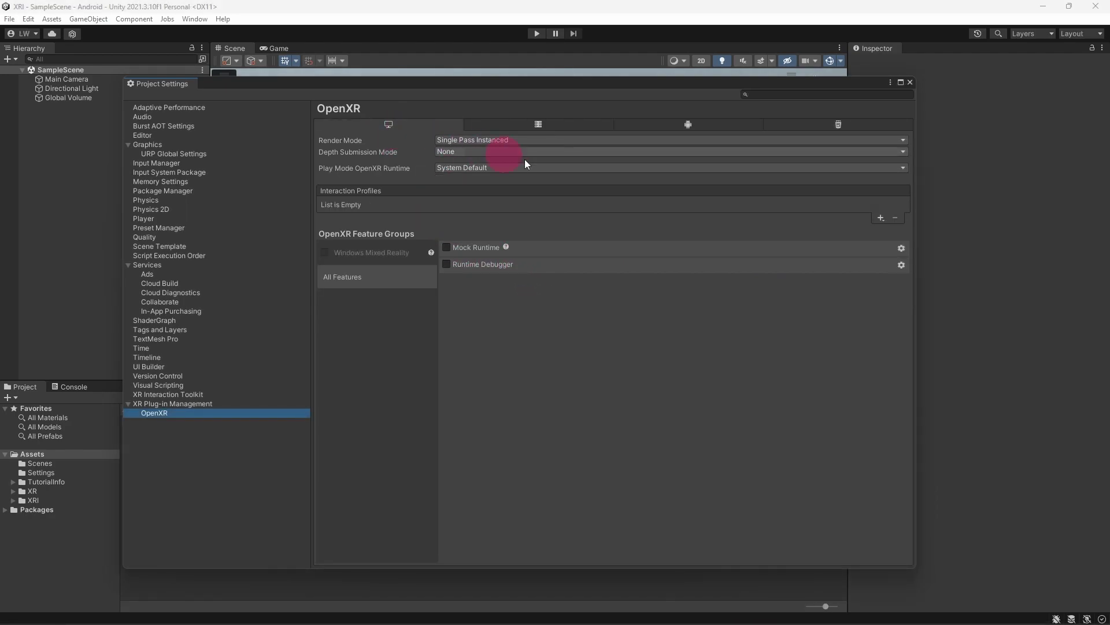
click(881, 218)
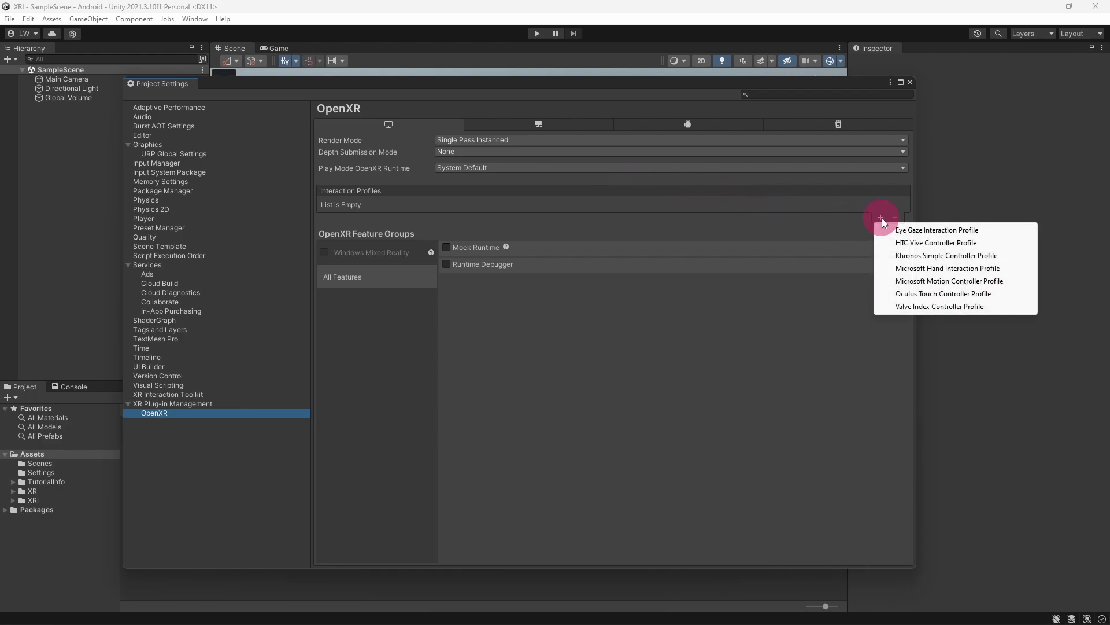
click(923, 293)
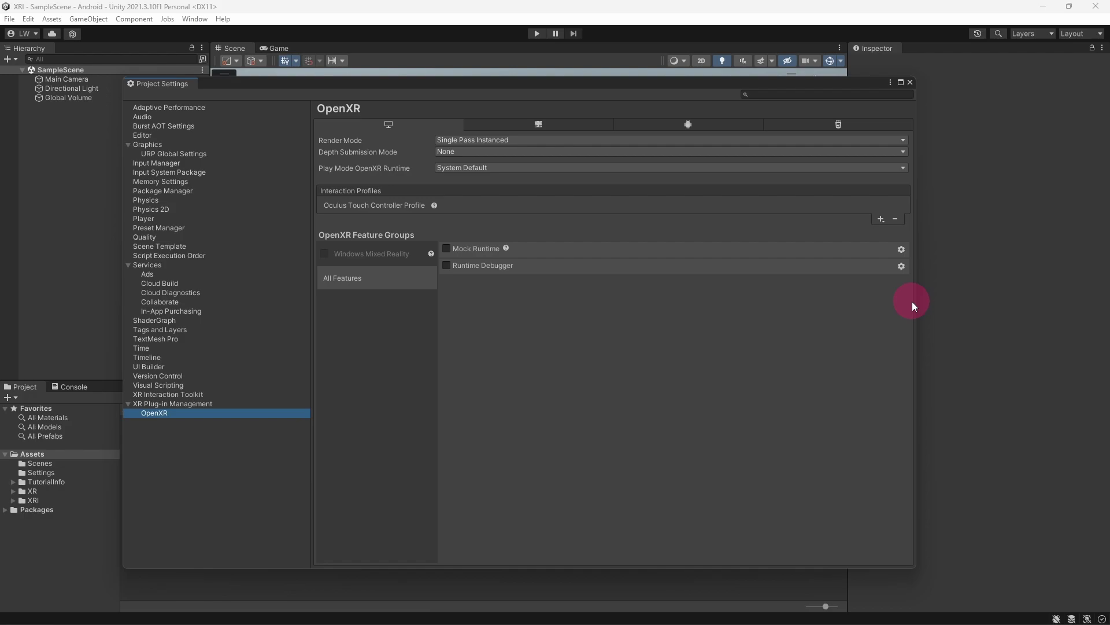
Close Project Settings and save the project via File > Save Project.
click(909, 83)
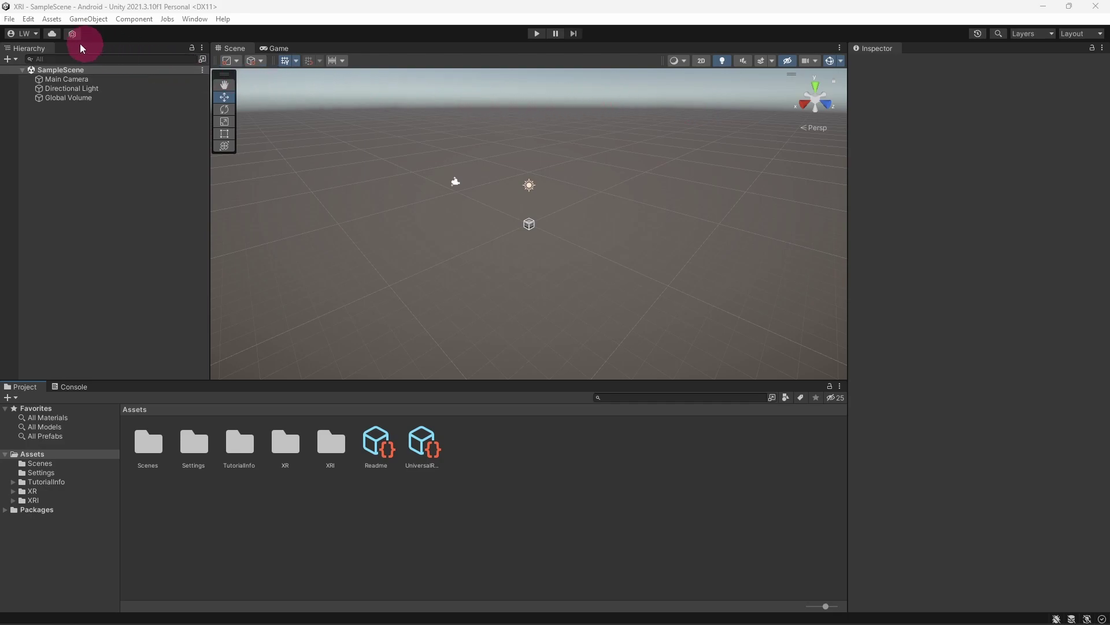
click(13, 22)
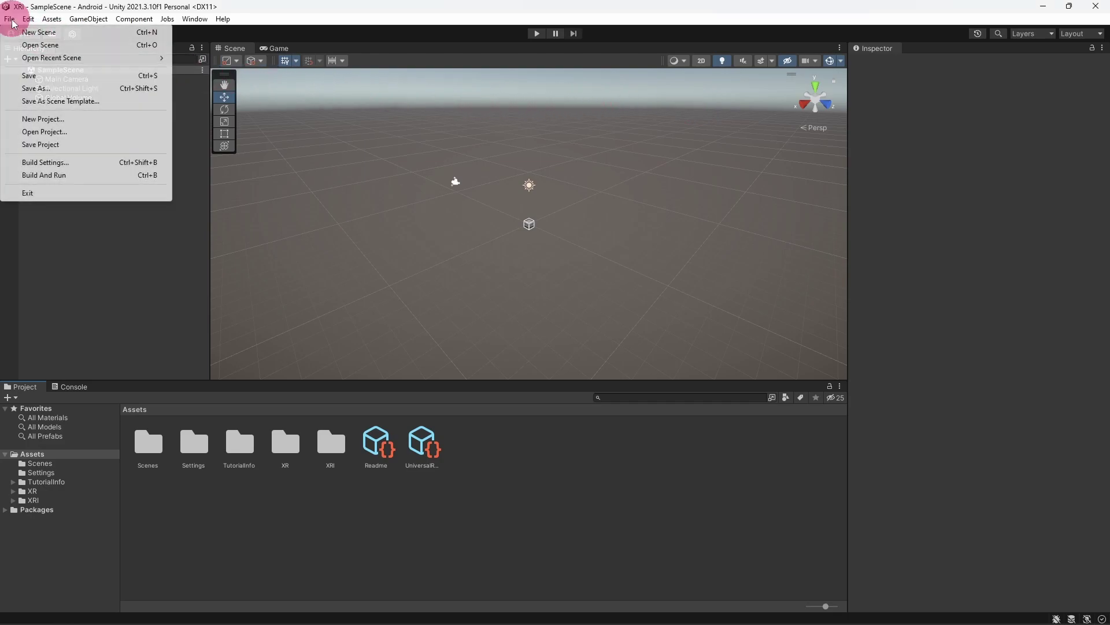
click(43, 149)
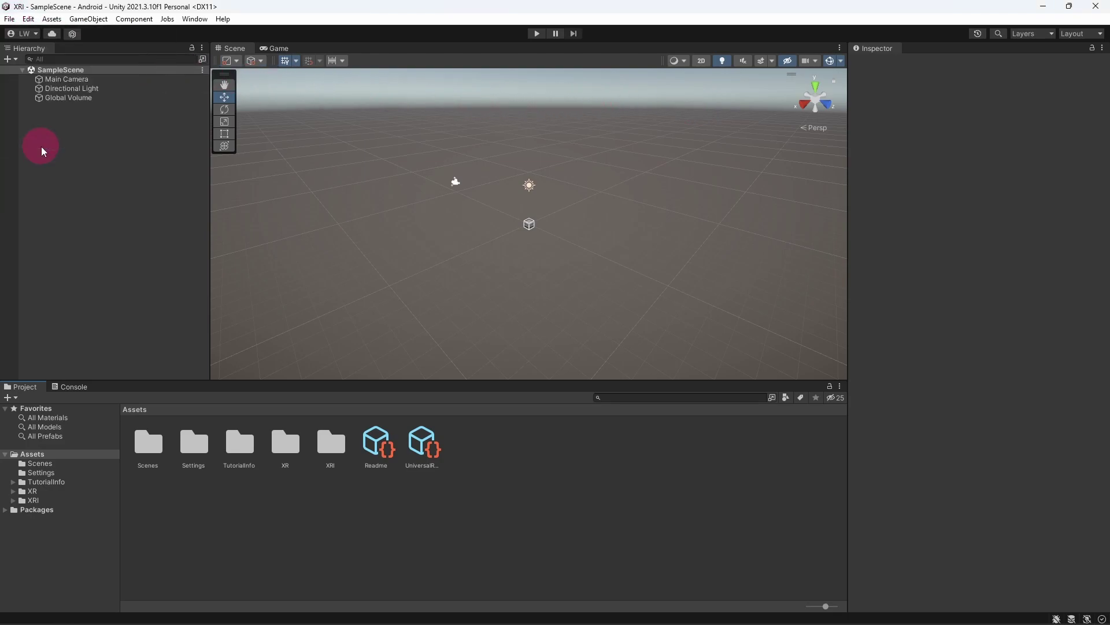